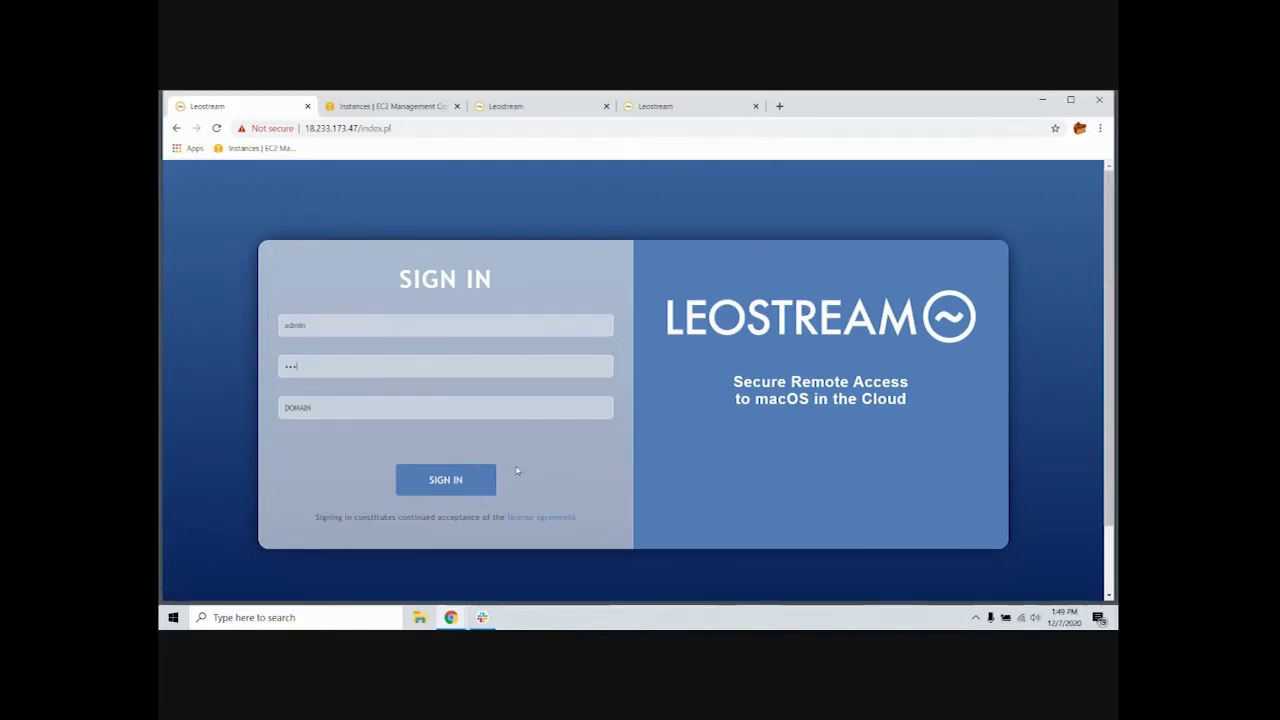
Step: Sign in to the Connection Broker as admin and open the list of centers under Setup
{"action": "left_click", "coordinate": [446, 480]}
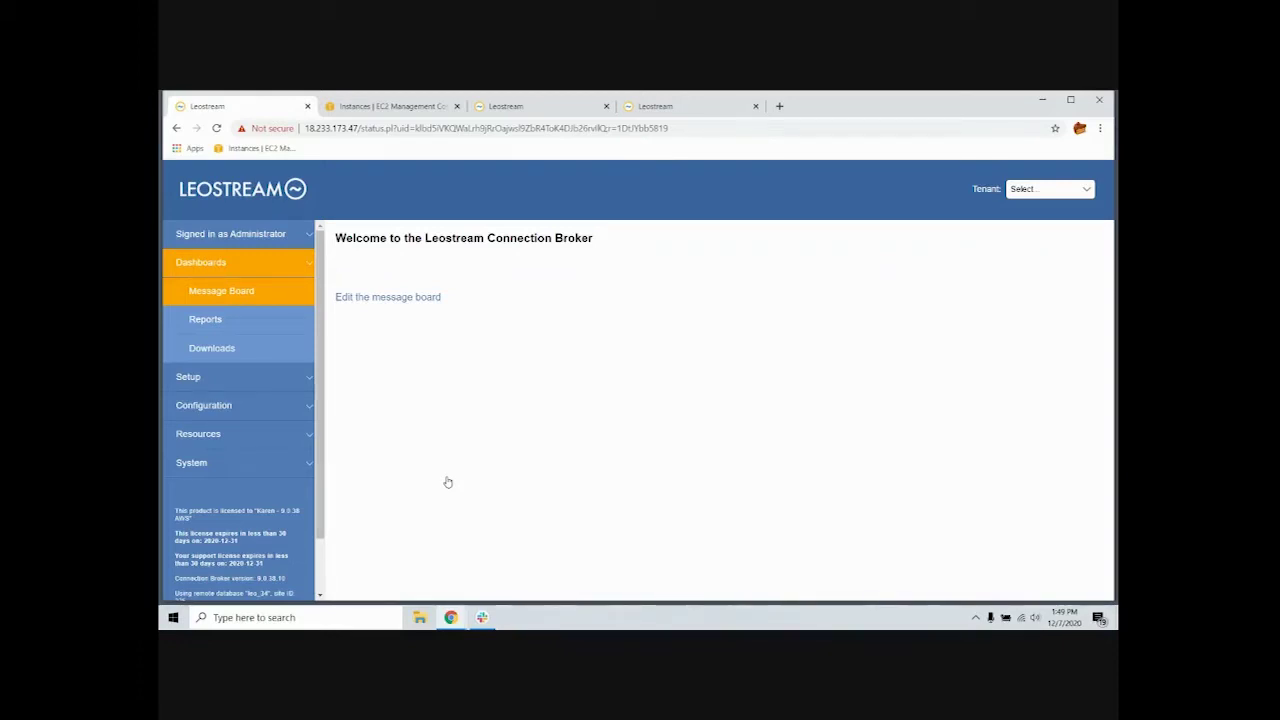
{"action": "left_click", "coordinate": [231, 377]}
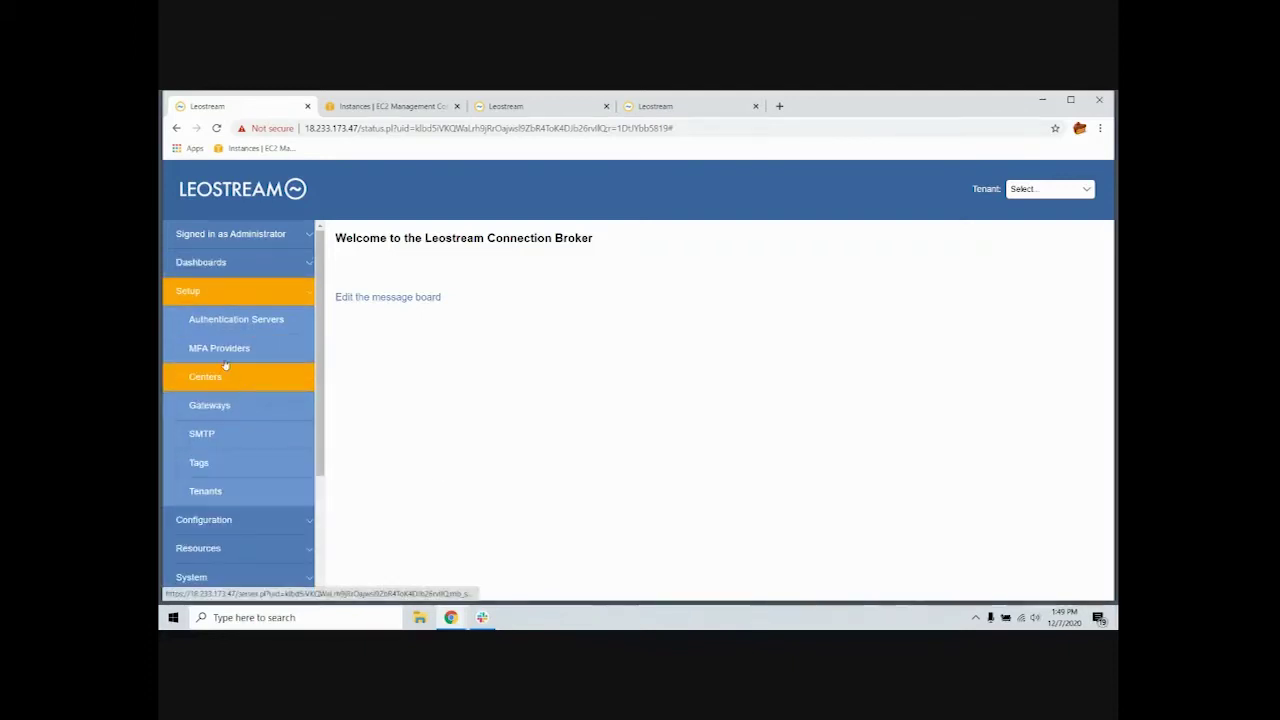
{"action": "left_click", "coordinate": [225, 368]}
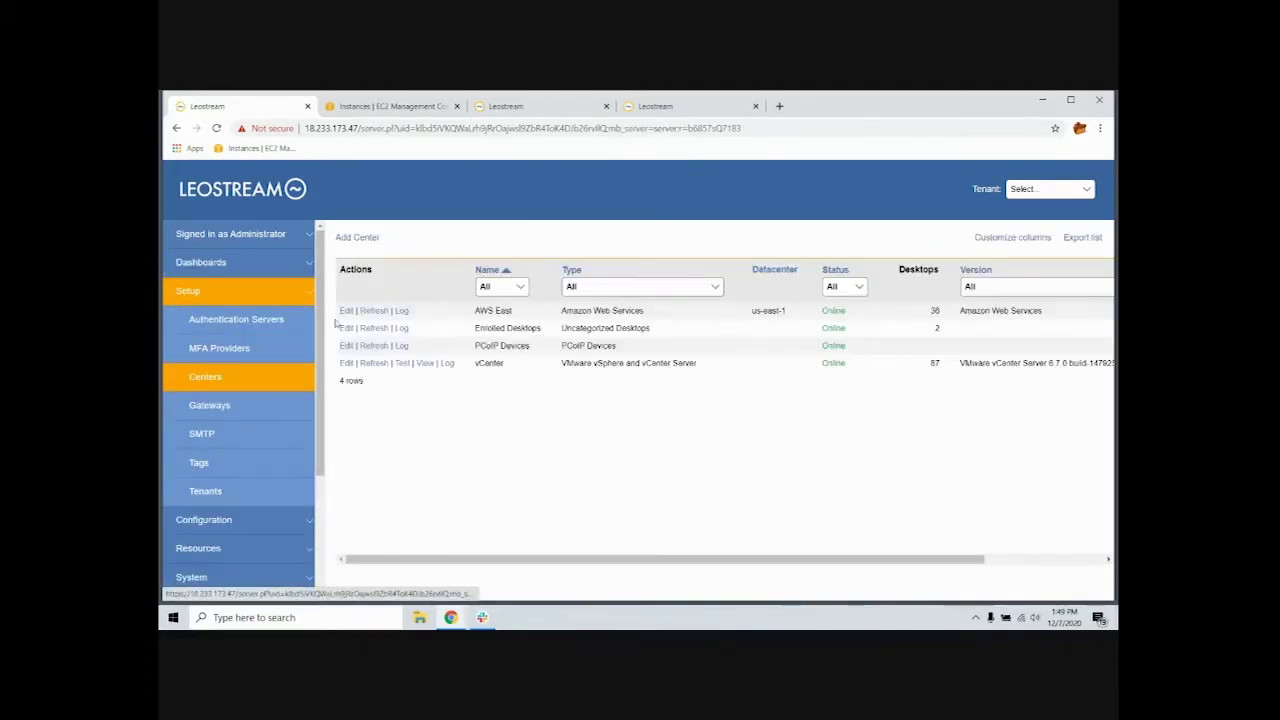
Step: Examine the AWS East center's configuration and the running instances in the EC2 console
{"action": "left_click", "coordinate": [345, 311]}
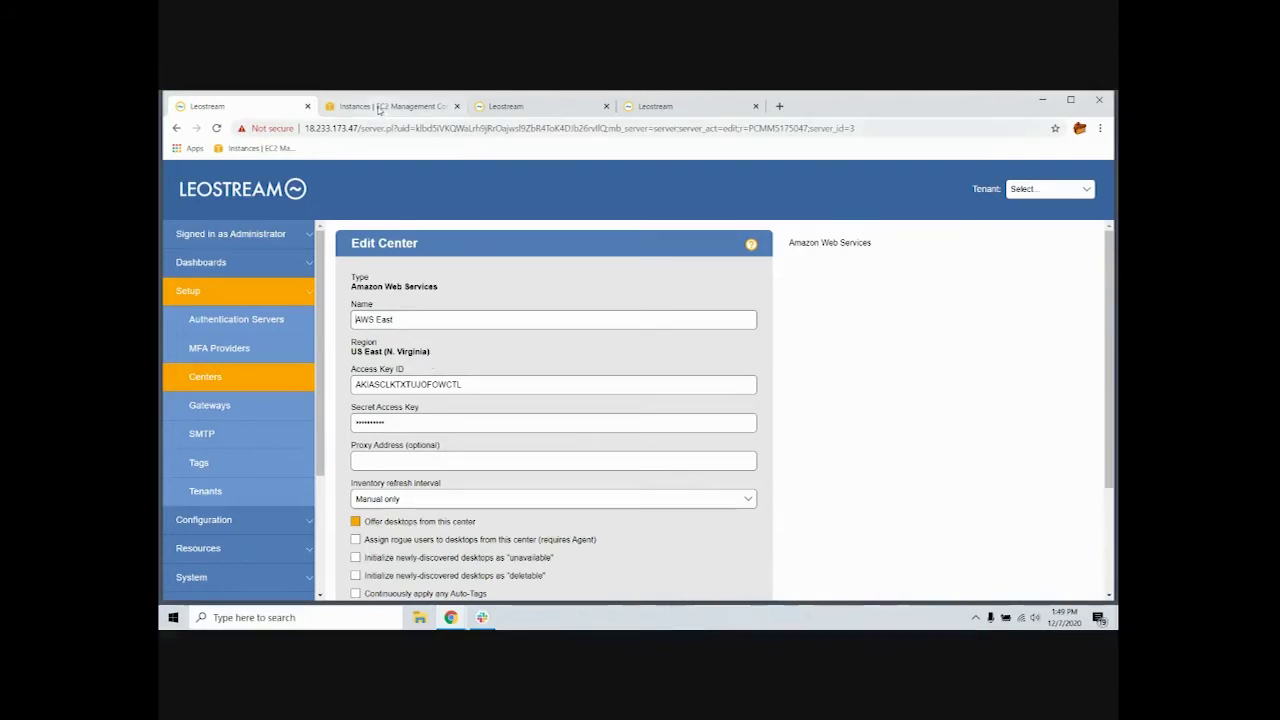
{"action": "left_click", "coordinate": [379, 110]}
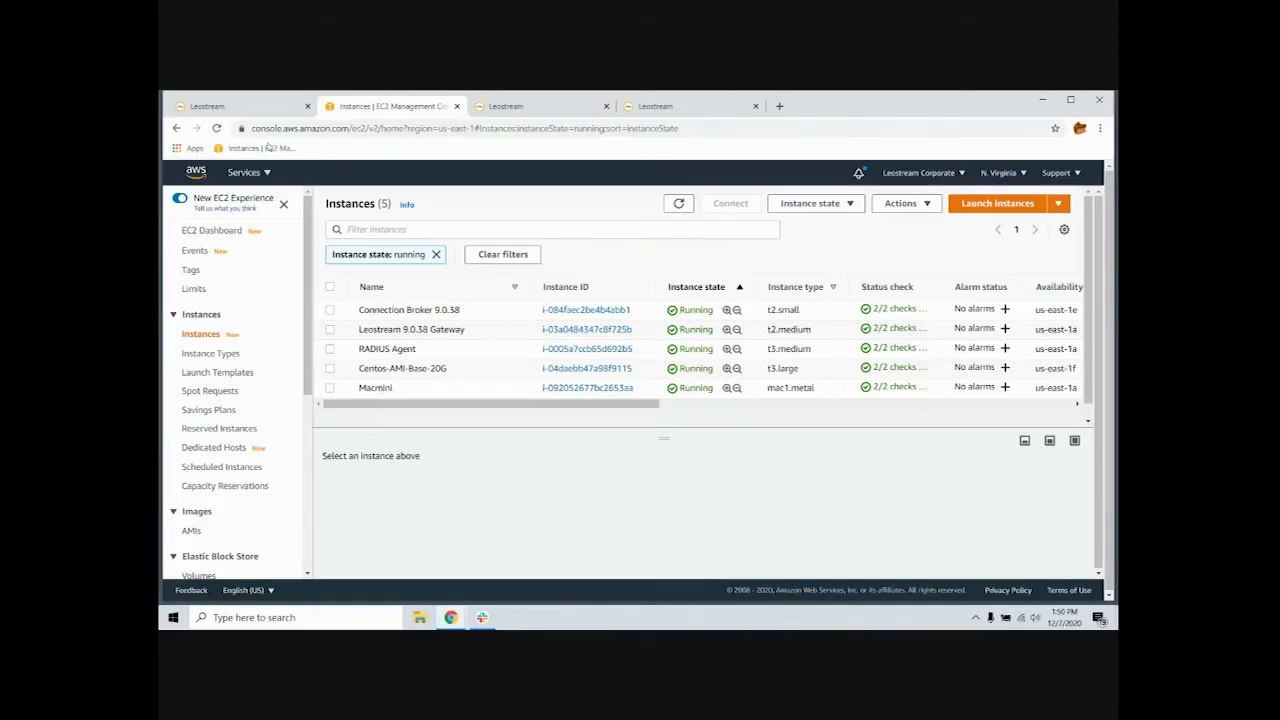
{"action": "left_click", "coordinate": [266, 107]}
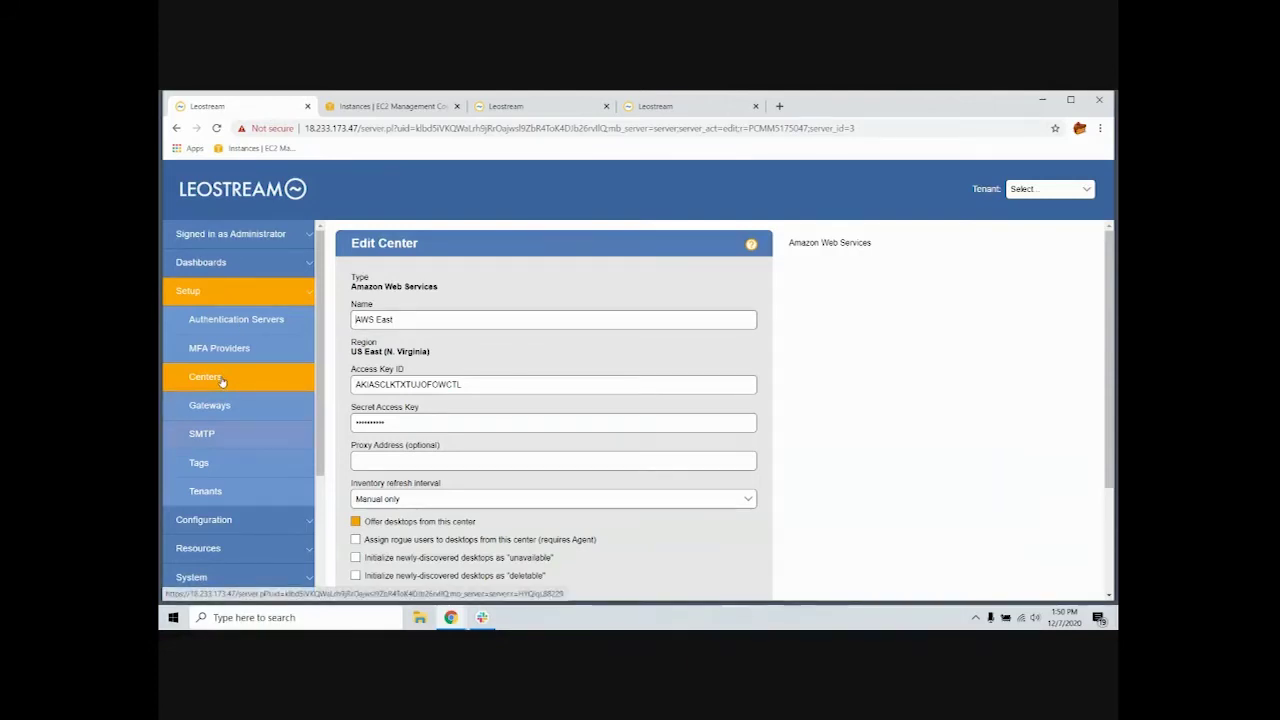
Step: Examine the definitions of the AWS East pool and its AWS macOS subset pool
{"action": "left_click", "coordinate": [205, 519]}
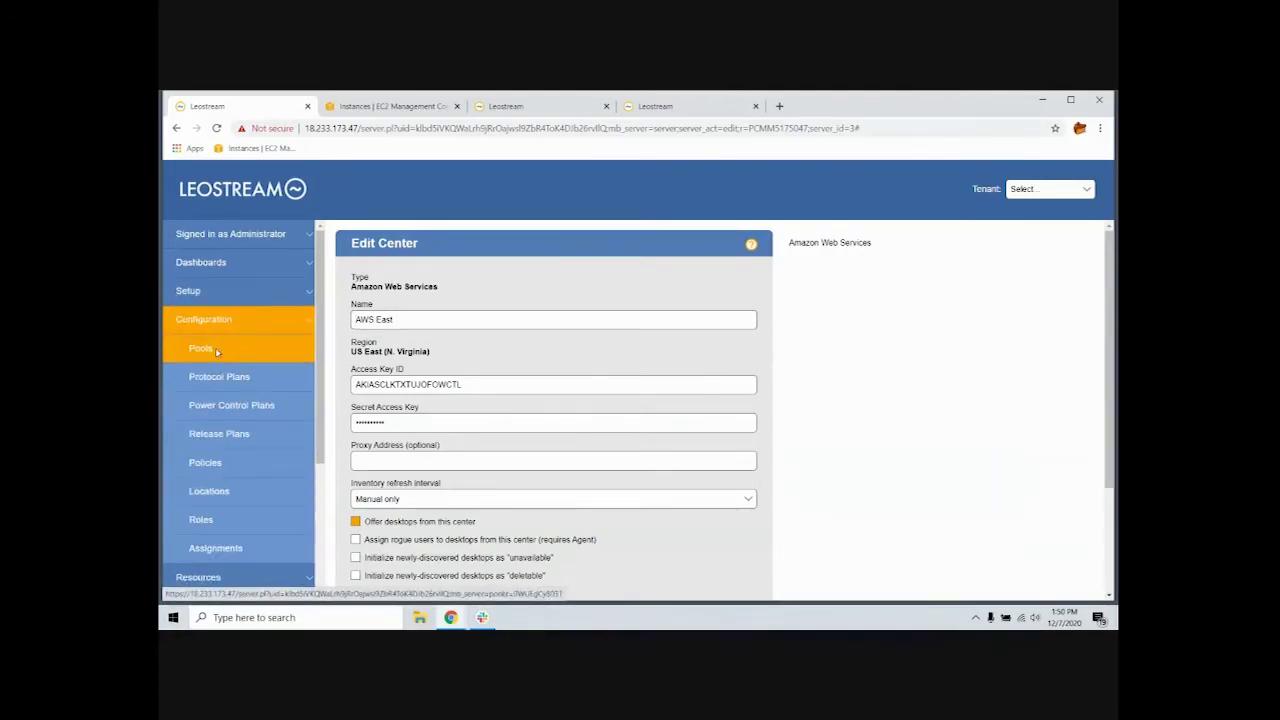
{"action": "left_click", "coordinate": [216, 352]}
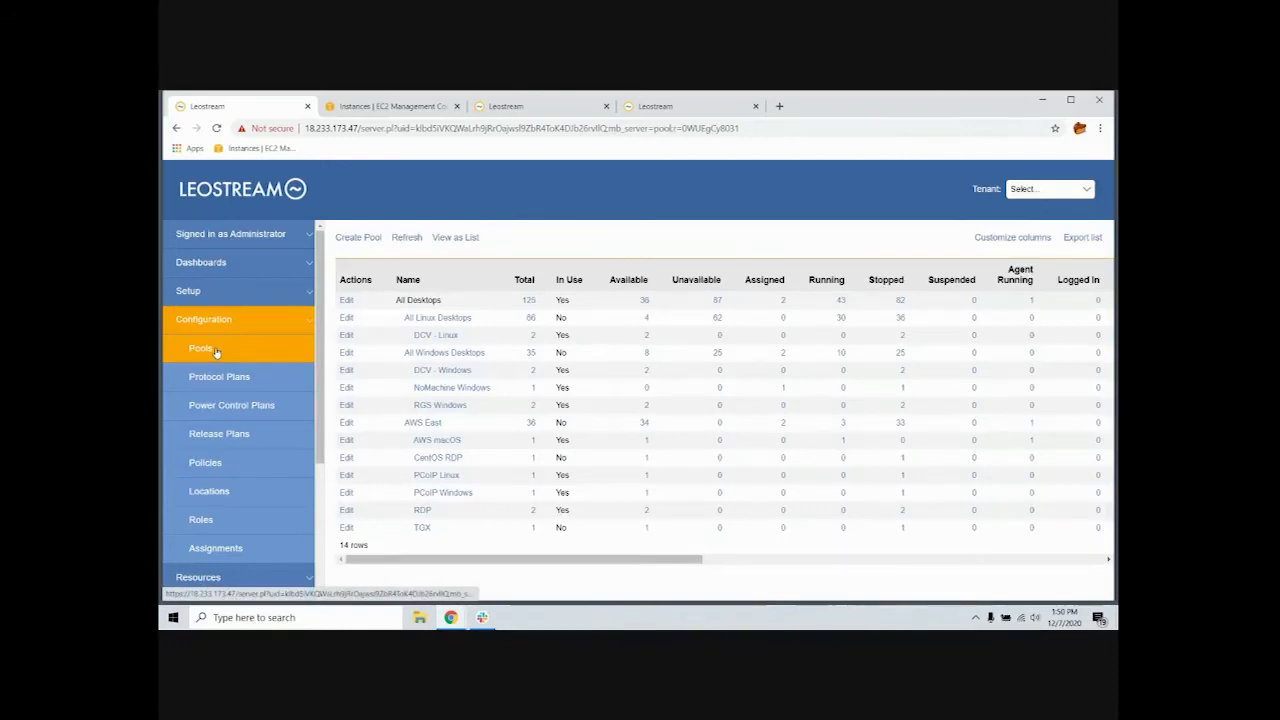
{"action": "left_click", "coordinate": [348, 423]}
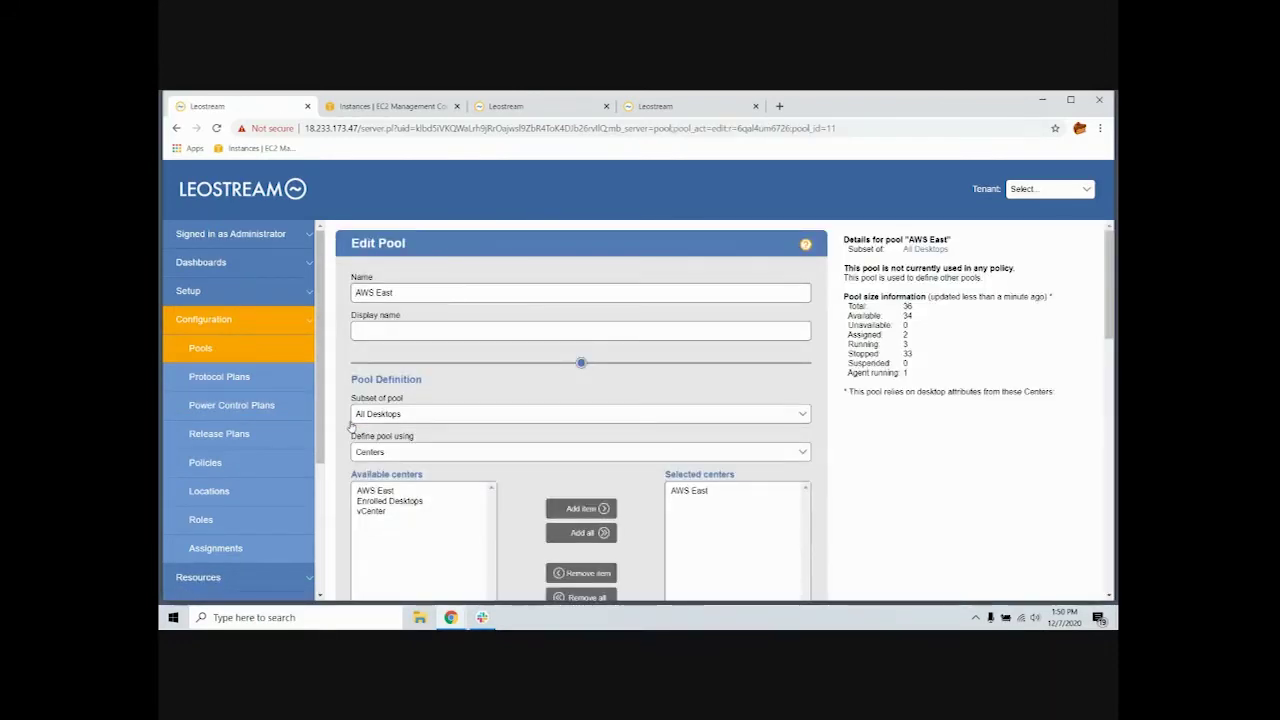
{"action": "left_click", "coordinate": [237, 347]}
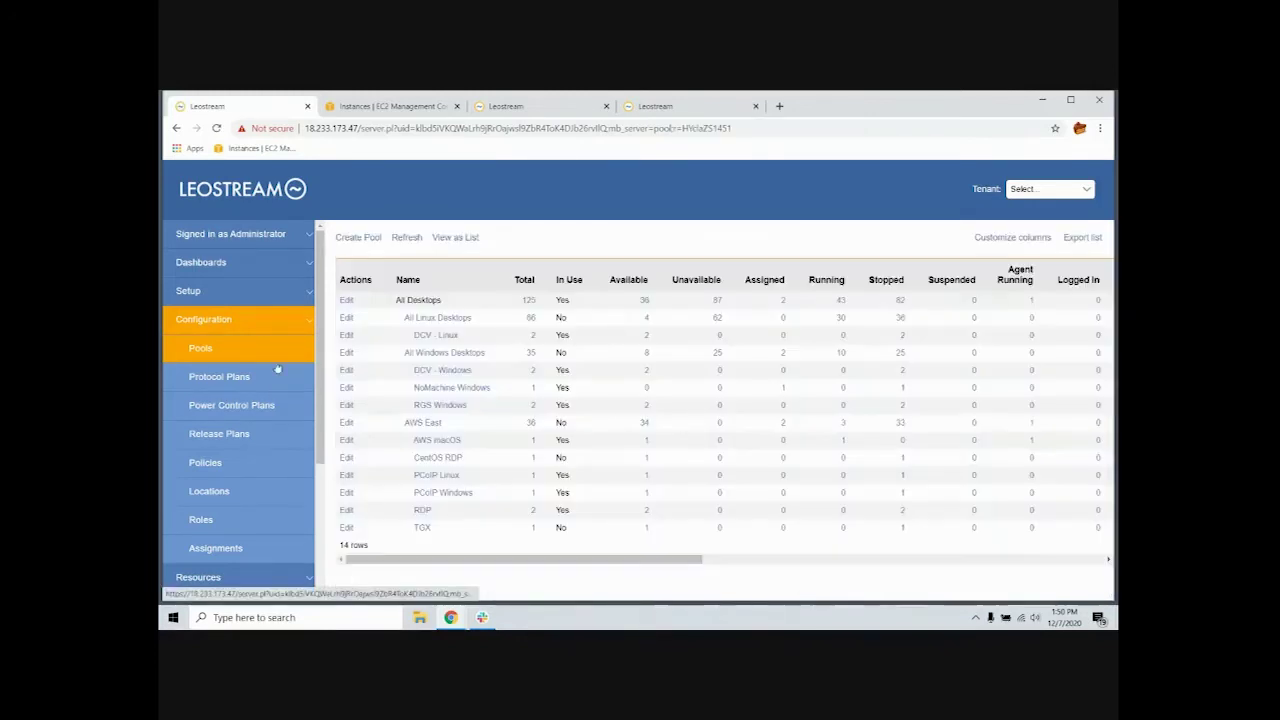
{"action": "left_click", "coordinate": [345, 441]}
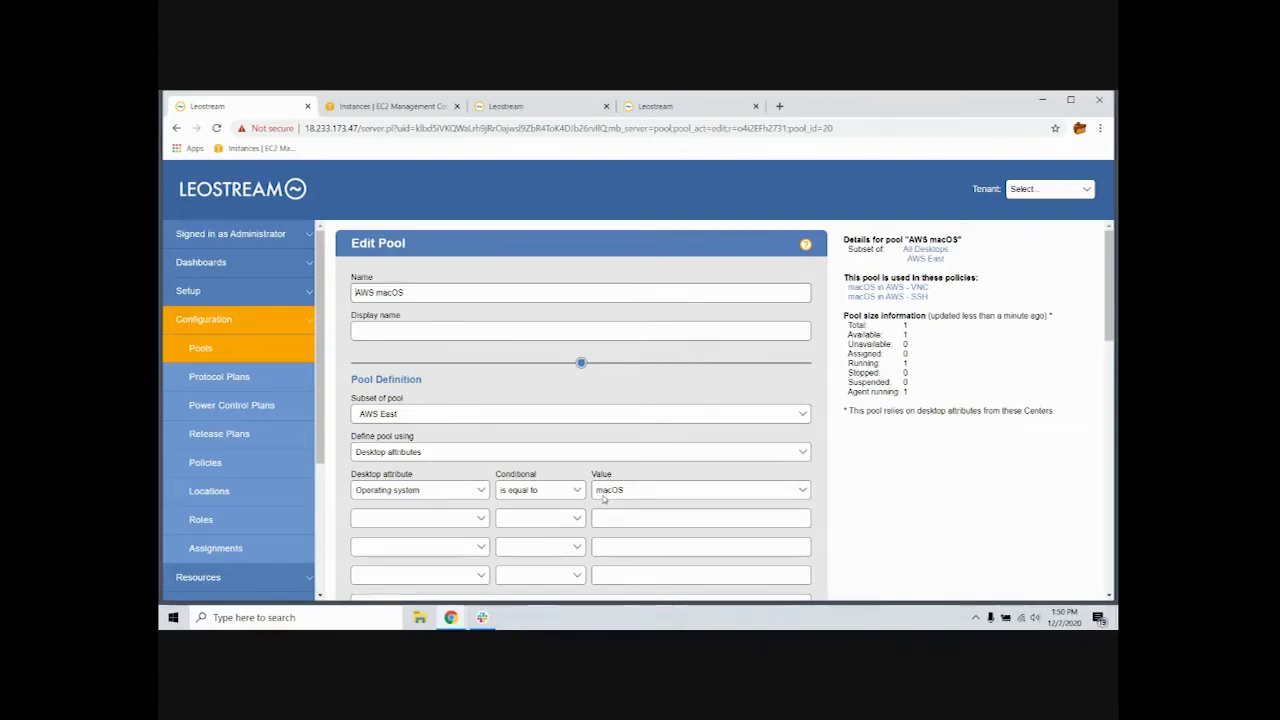
{"action": "left_click", "coordinate": [201, 349]}
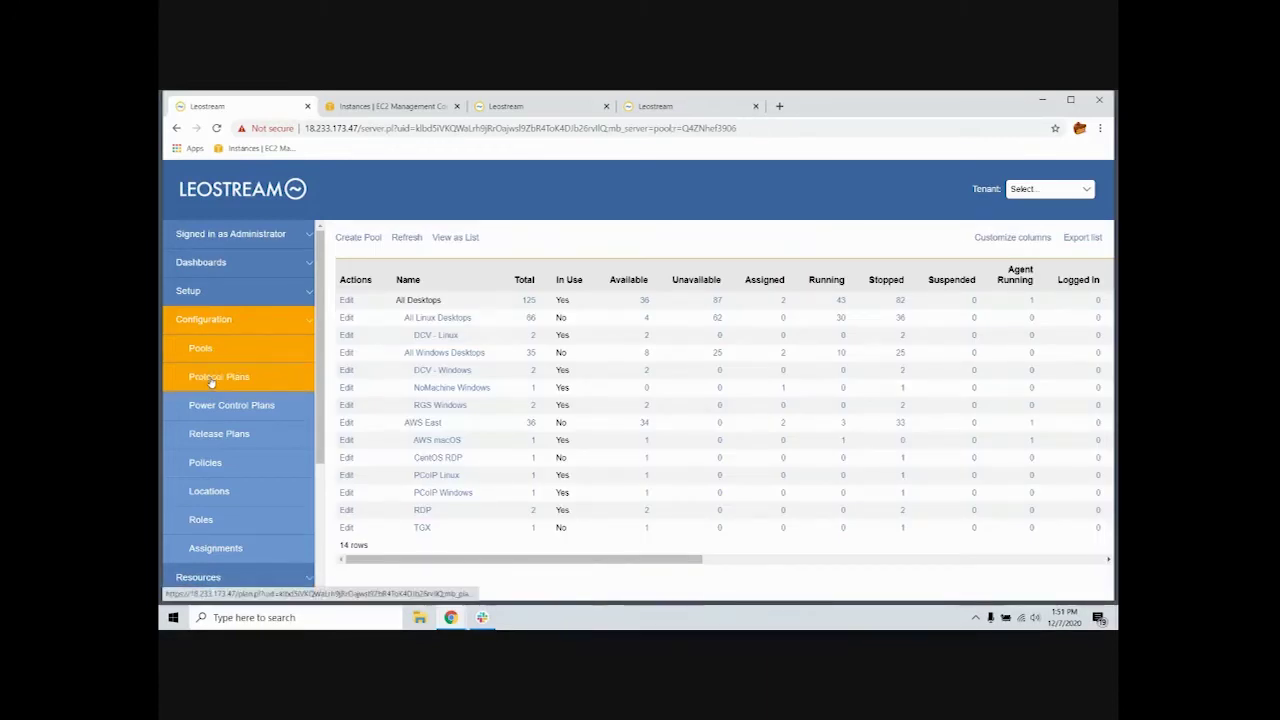
Step: Examine the web browser settings of the In-browser SSH protocol plan
{"action": "left_click", "coordinate": [210, 379]}
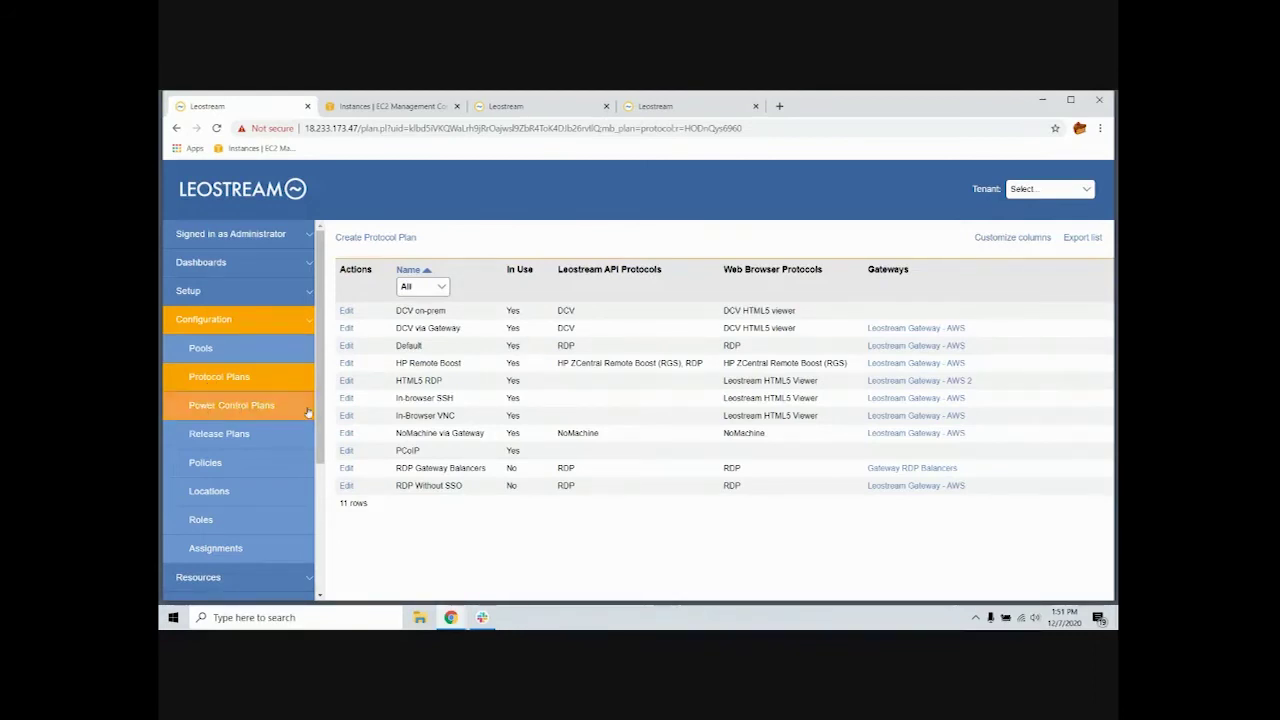
{"action": "left_click", "coordinate": [346, 398]}
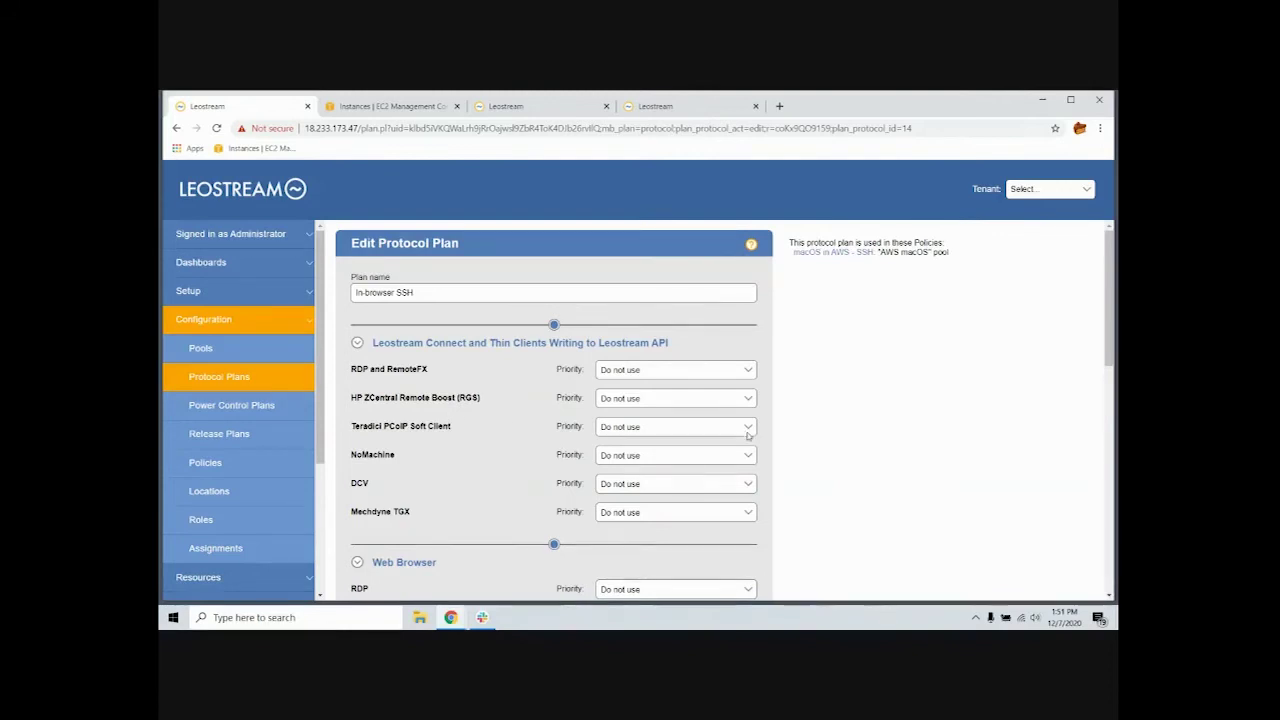
{"action": "scroll", "coordinate": [791, 437], "scroll_direction": "down", "scroll_amount": 3}
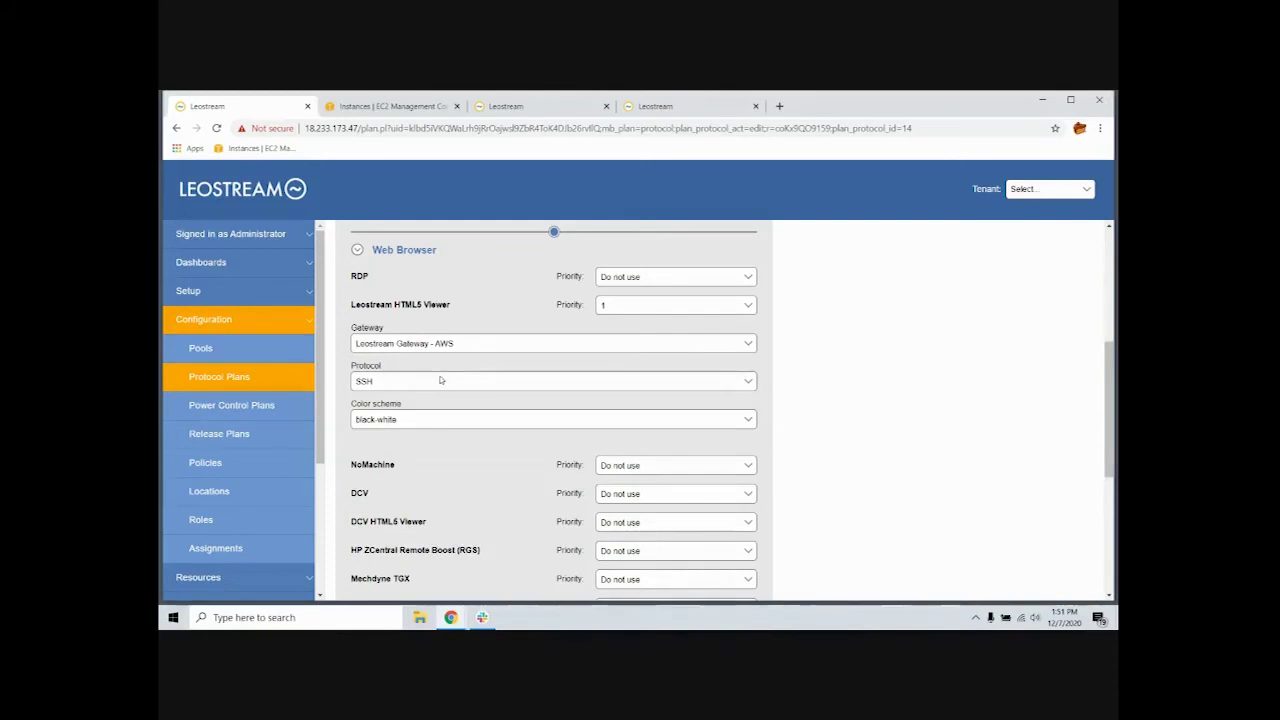
{"action": "left_click", "coordinate": [286, 376]}
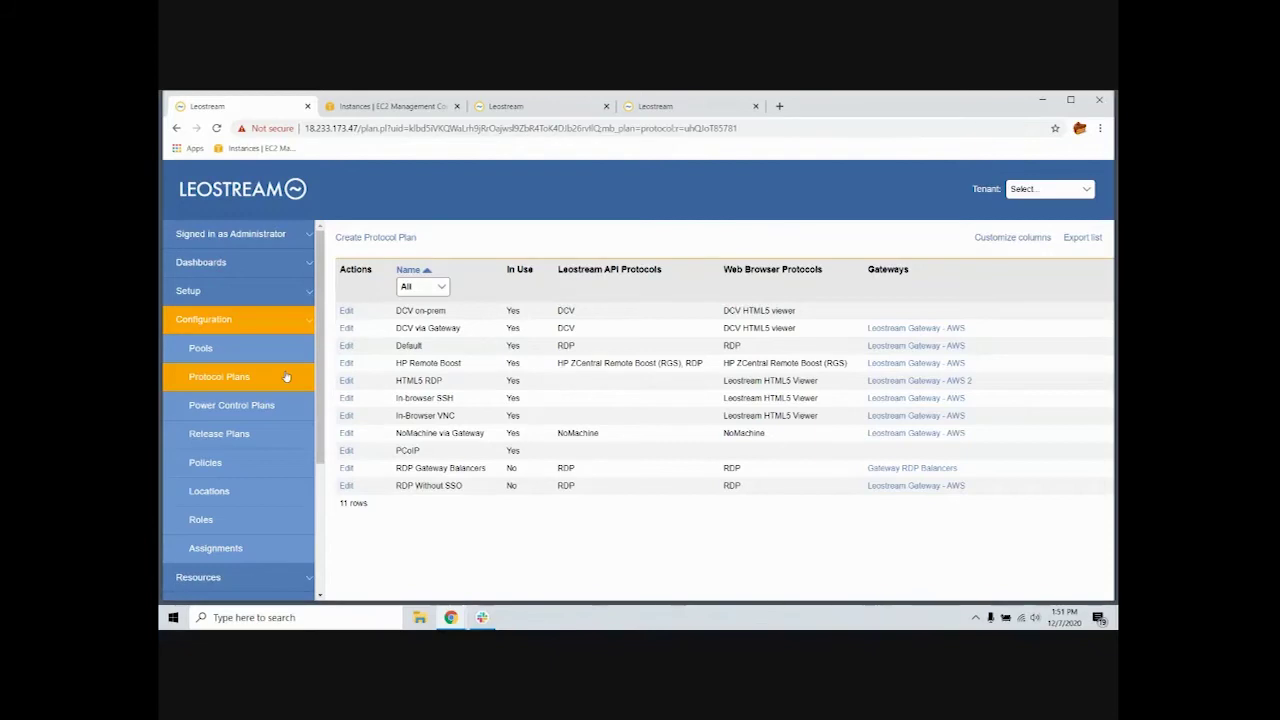
Step: Examine the In-Browser VNC protocol plan's web browser settings alongside the running EC2 instances, and view the policies list
{"action": "left_click", "coordinate": [346, 415]}
{"action": "scroll", "coordinate": [472, 438], "scroll_direction": "down", "scroll_amount": 3}
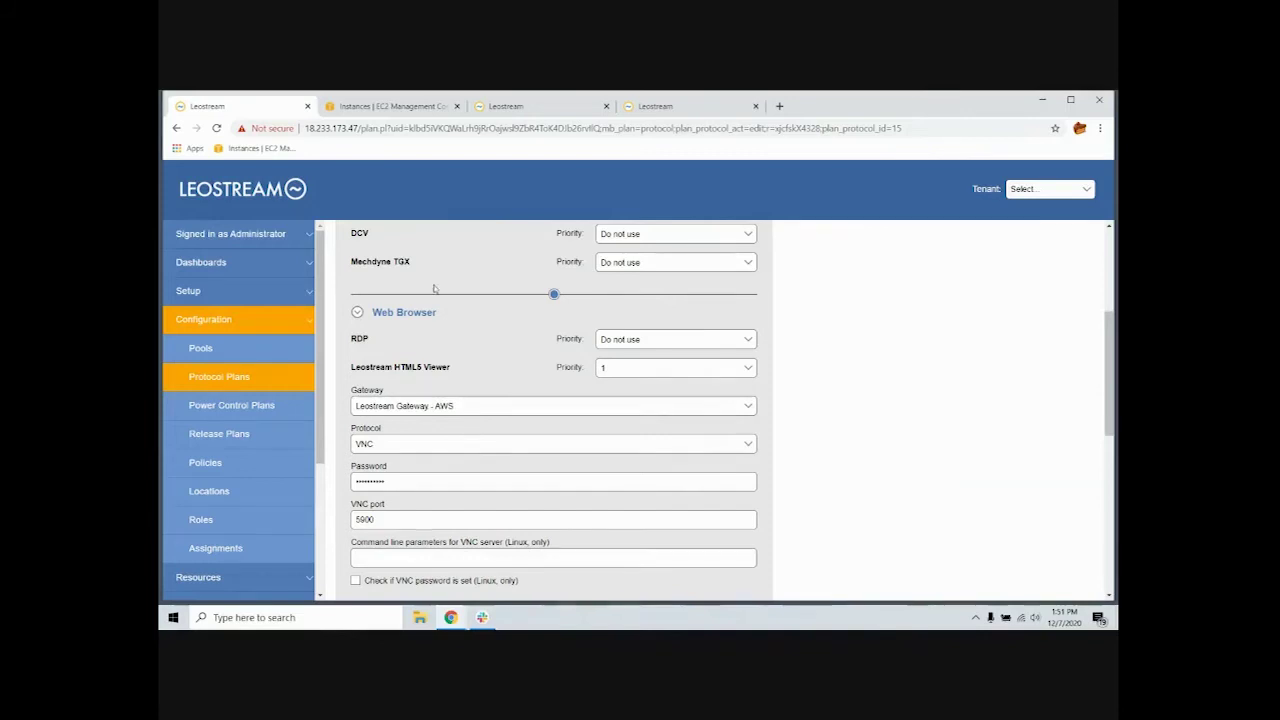
{"action": "left_click", "coordinate": [396, 110]}
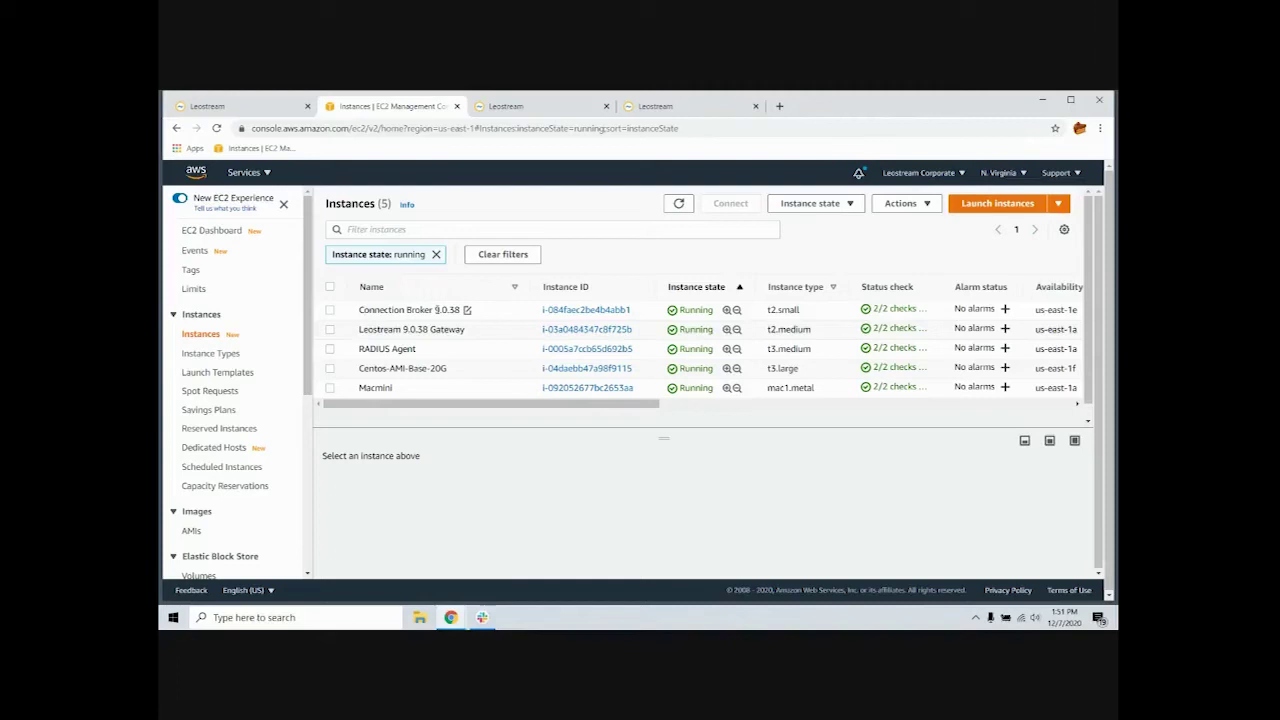
{"action": "left_click", "coordinate": [268, 108]}
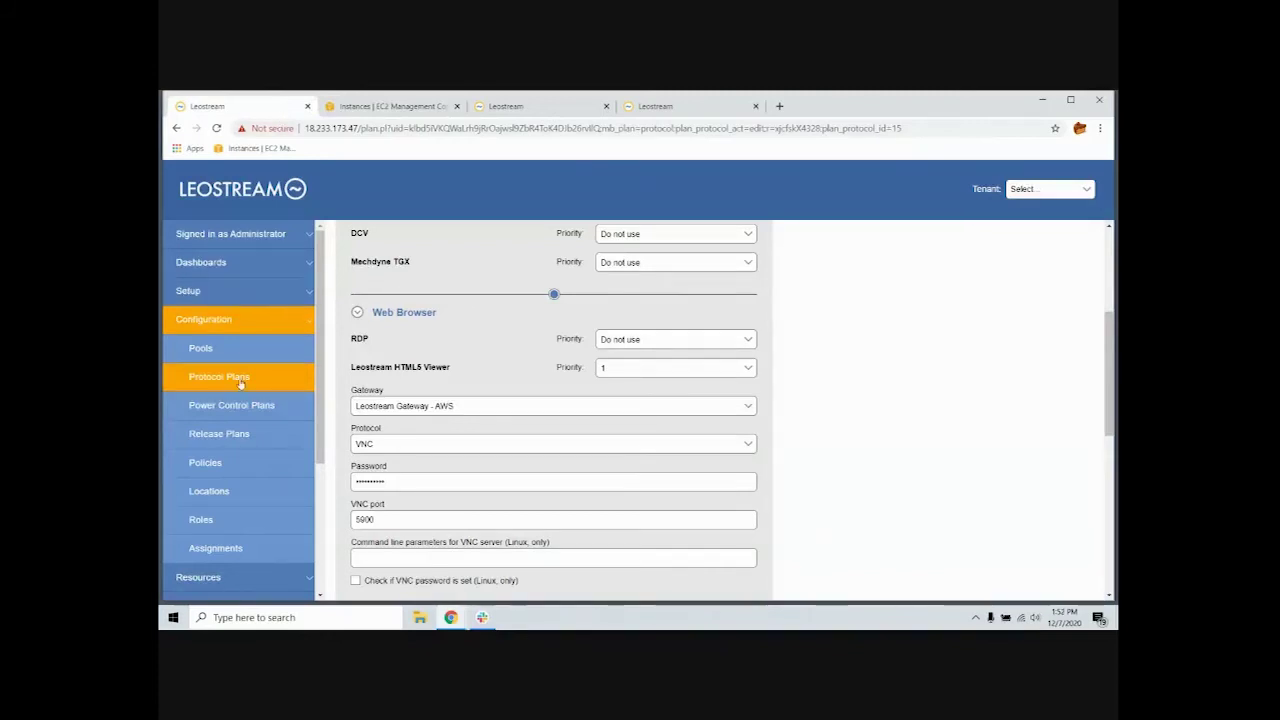
{"action": "left_click", "coordinate": [226, 462]}
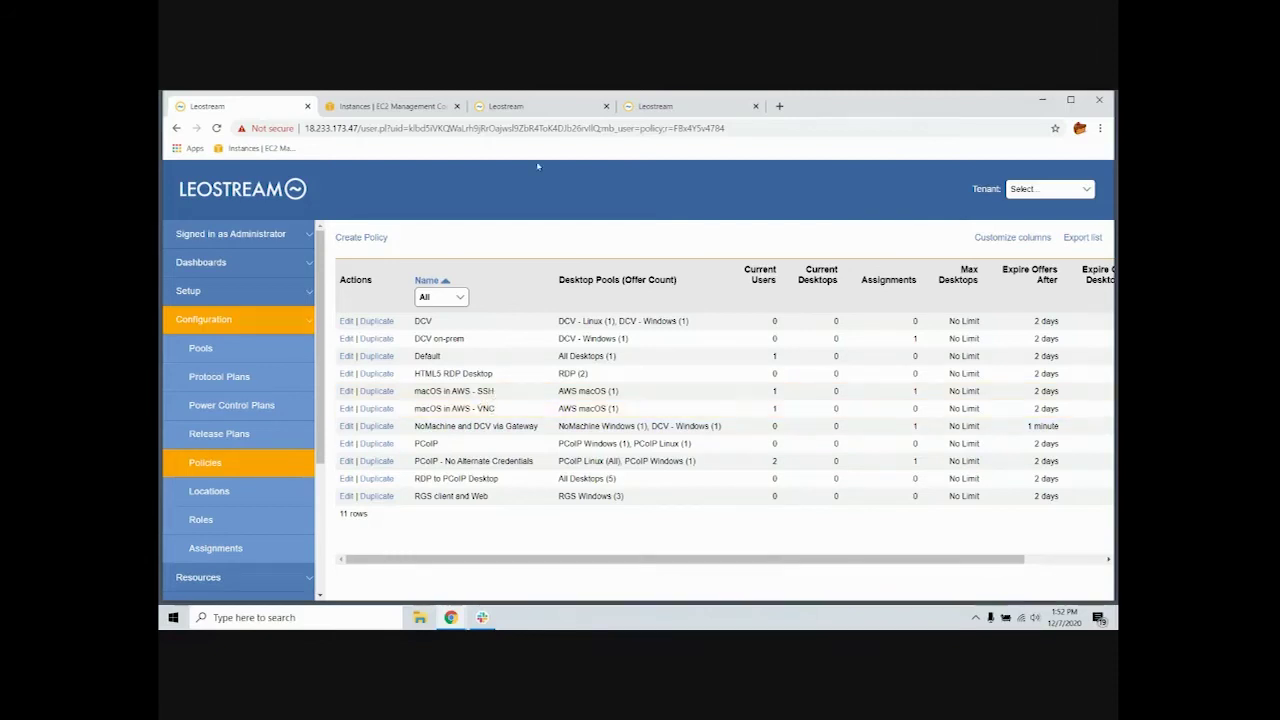
Step: Sign in to Leostream as ec2-user in the separate browser session and connect to the Macmini desktop
{"action": "left_click", "coordinate": [529, 107]}
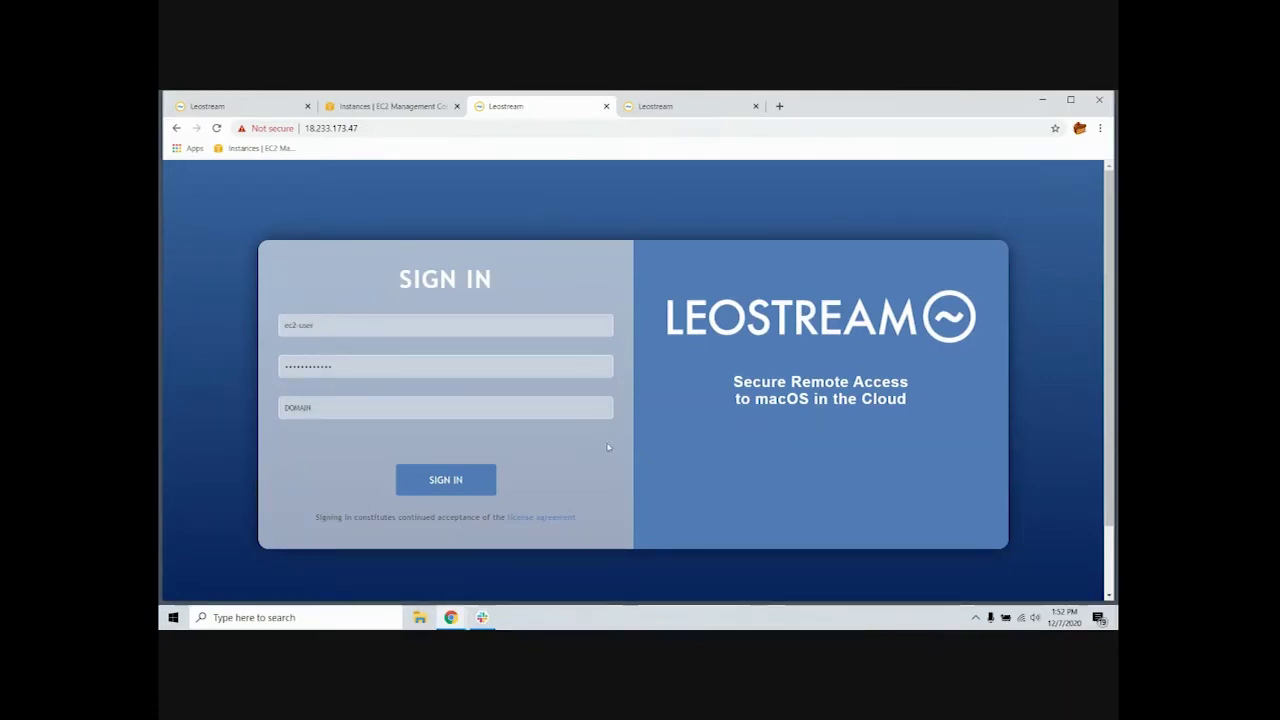
{"action": "left_click", "coordinate": [455, 481]}
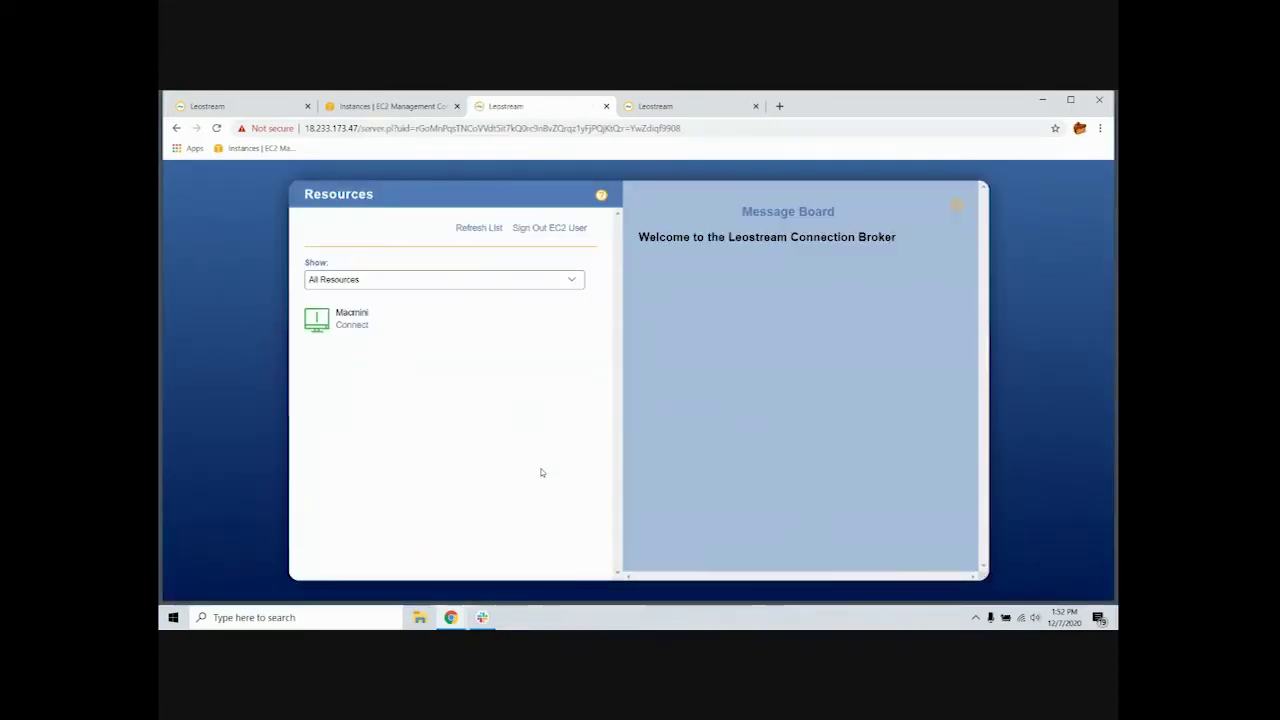
{"action": "left_click", "coordinate": [351, 325]}
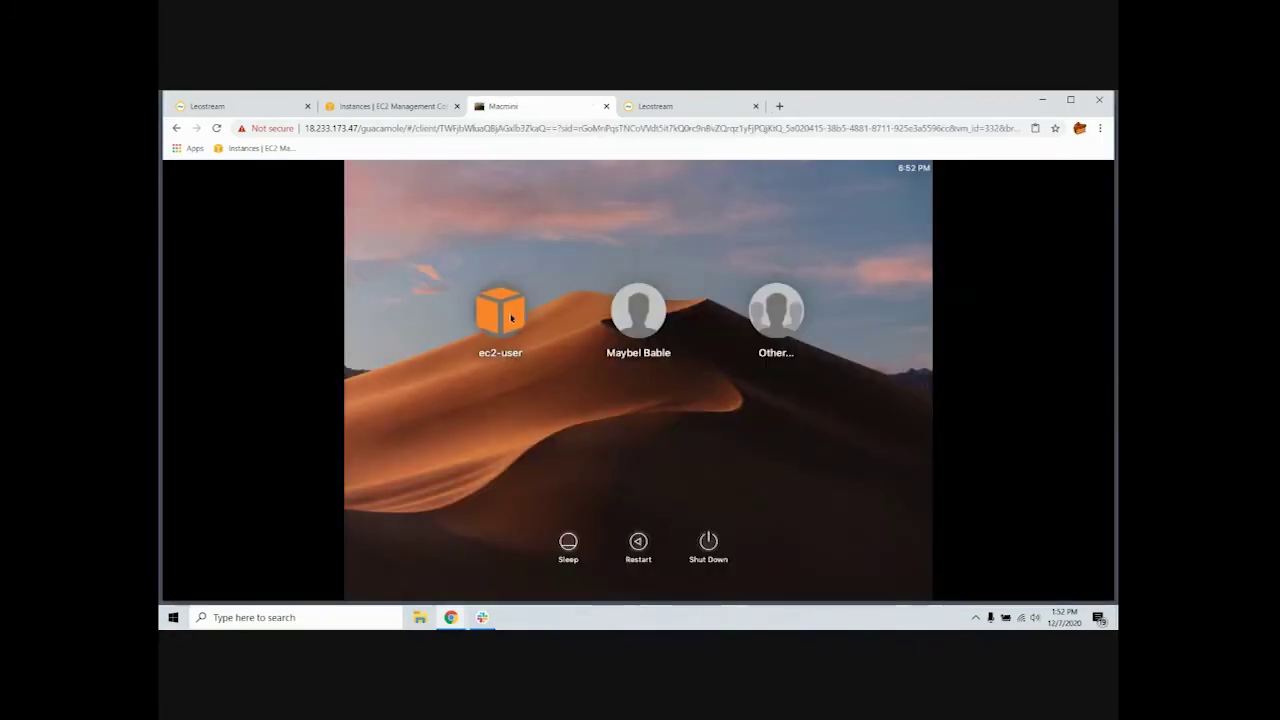
Step: Log in to the remote macOS desktop as ec2-user with the account password
{"action": "left_click", "coordinate": [511, 318]}
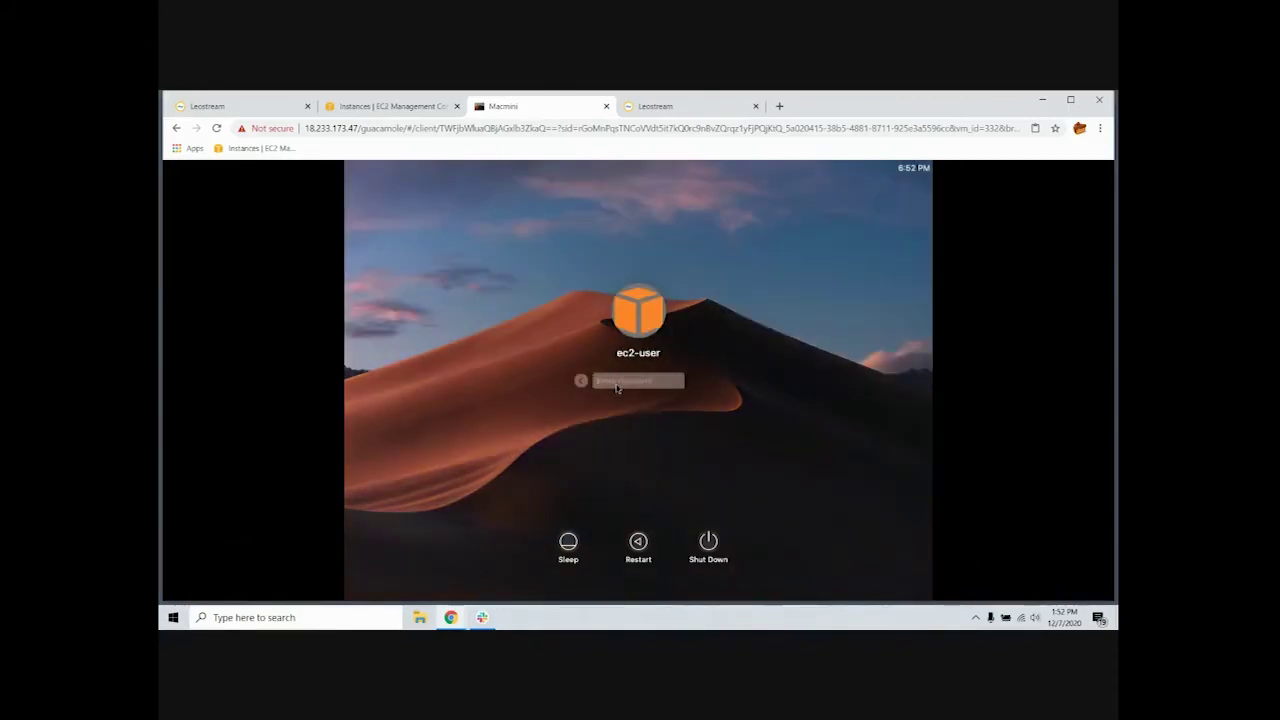
{"action": "type", "text": "*************"}
{"action": "key", "text": "Return"}
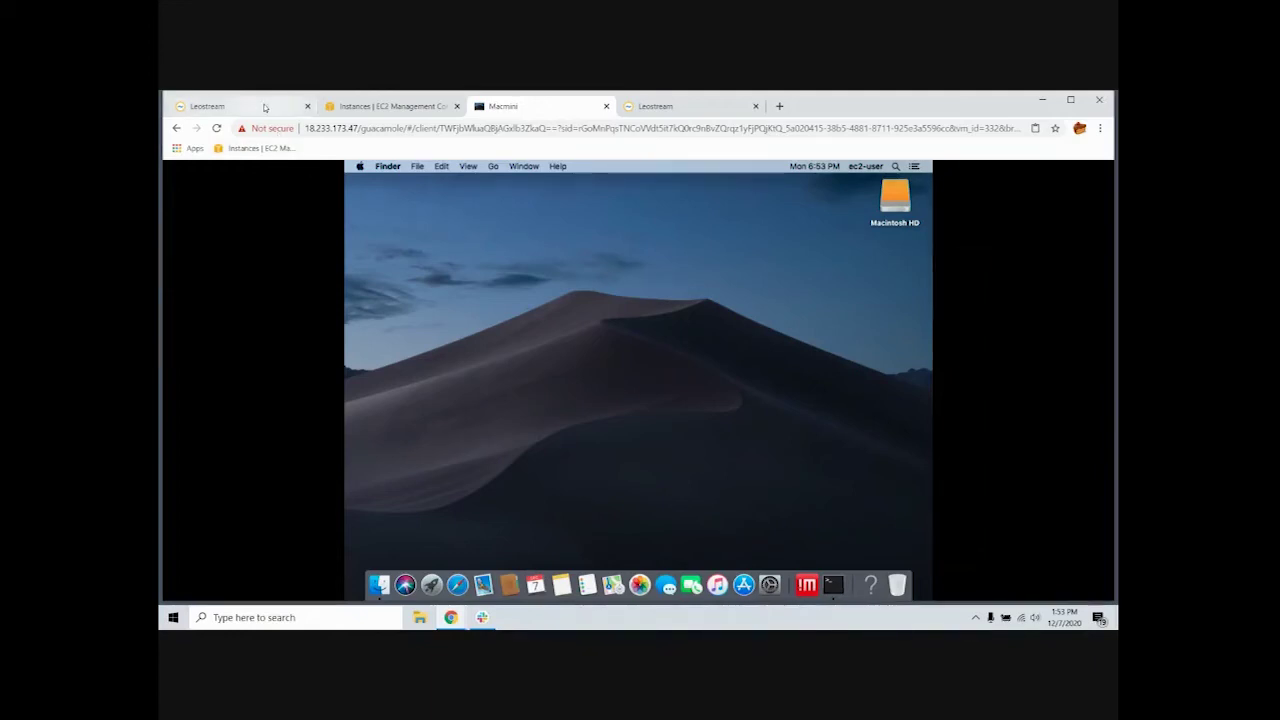
Step: Examine the Connection Broker's system log for the ec2-user connection to Macmini
{"action": "left_click", "coordinate": [210, 106]}
{"action": "scroll", "coordinate": [195, 560], "scroll_direction": "down", "scroll_amount": 3}
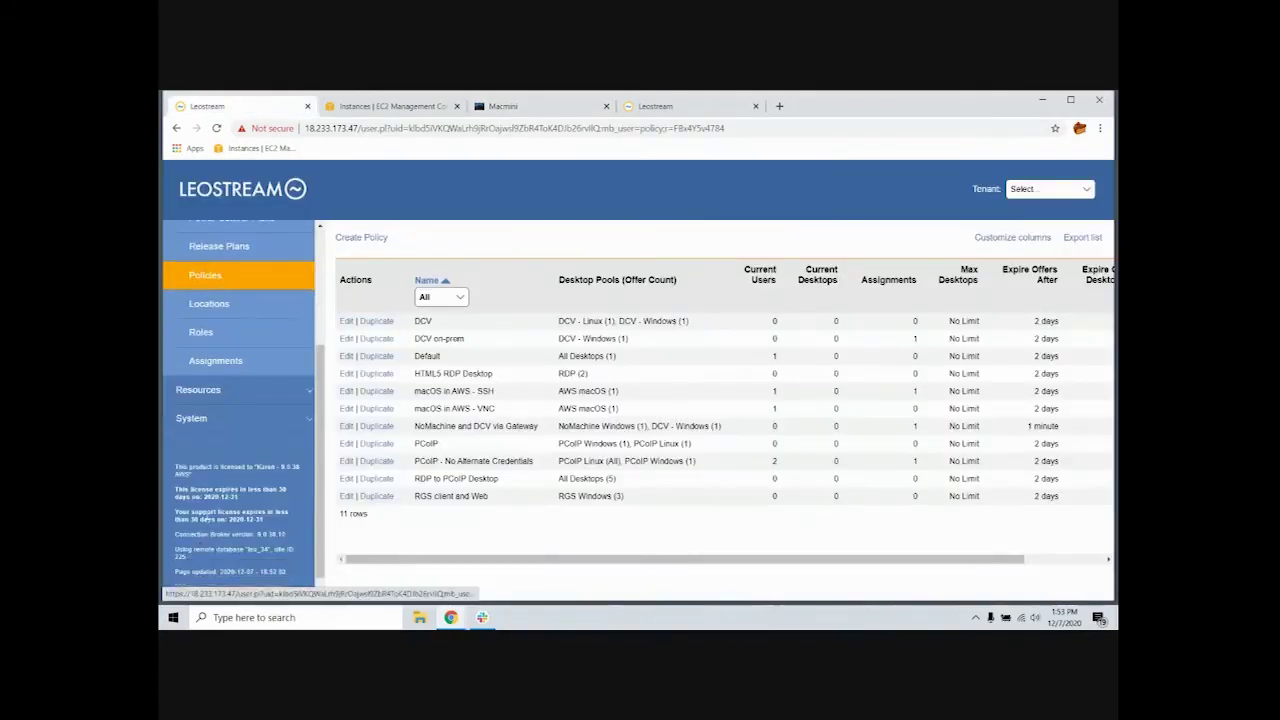
{"action": "left_click", "coordinate": [207, 425]}
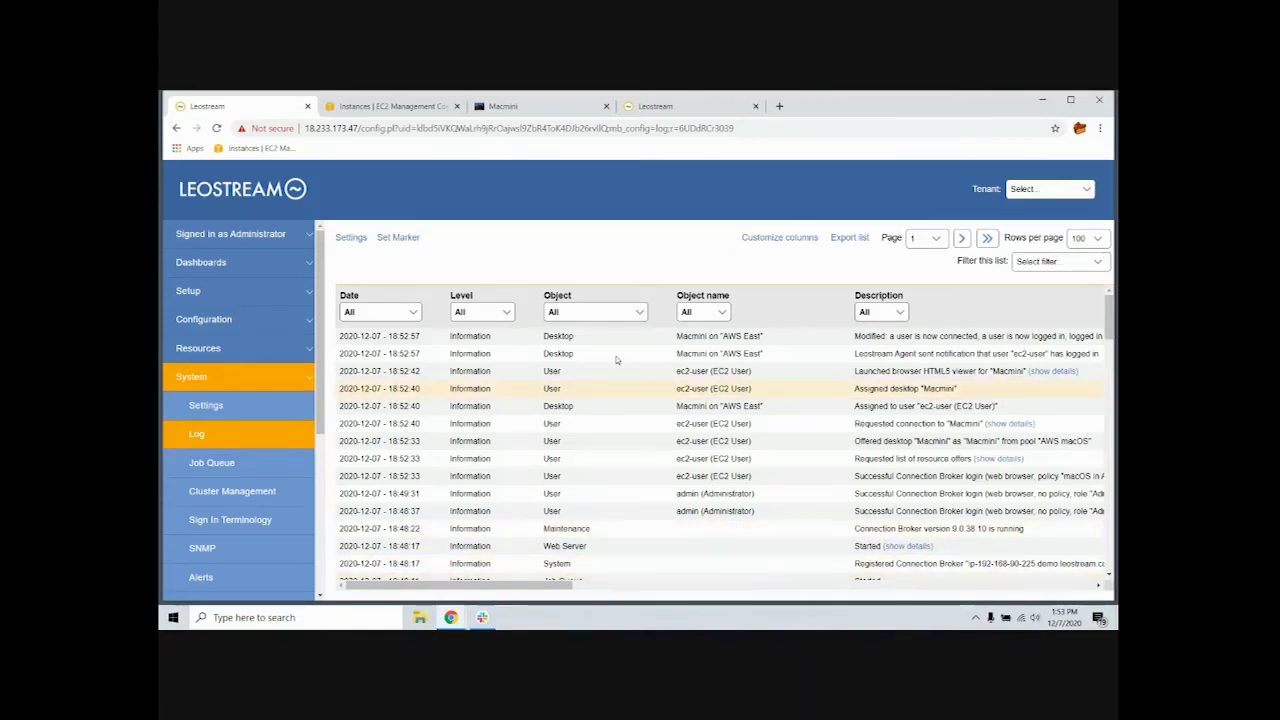
Step: Log ec2-user out of the remote Macmini desktop and close its browser session
{"action": "left_click", "coordinate": [526, 109]}
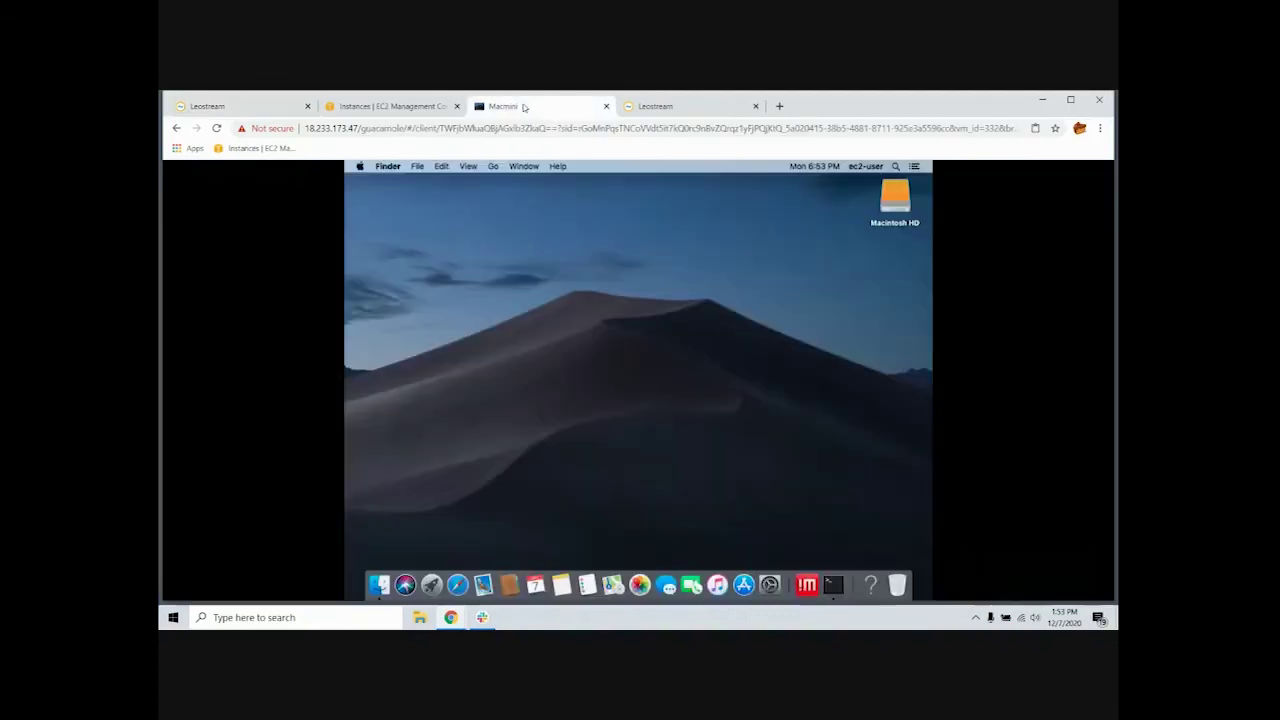
{"action": "left_click", "coordinate": [360, 167]}
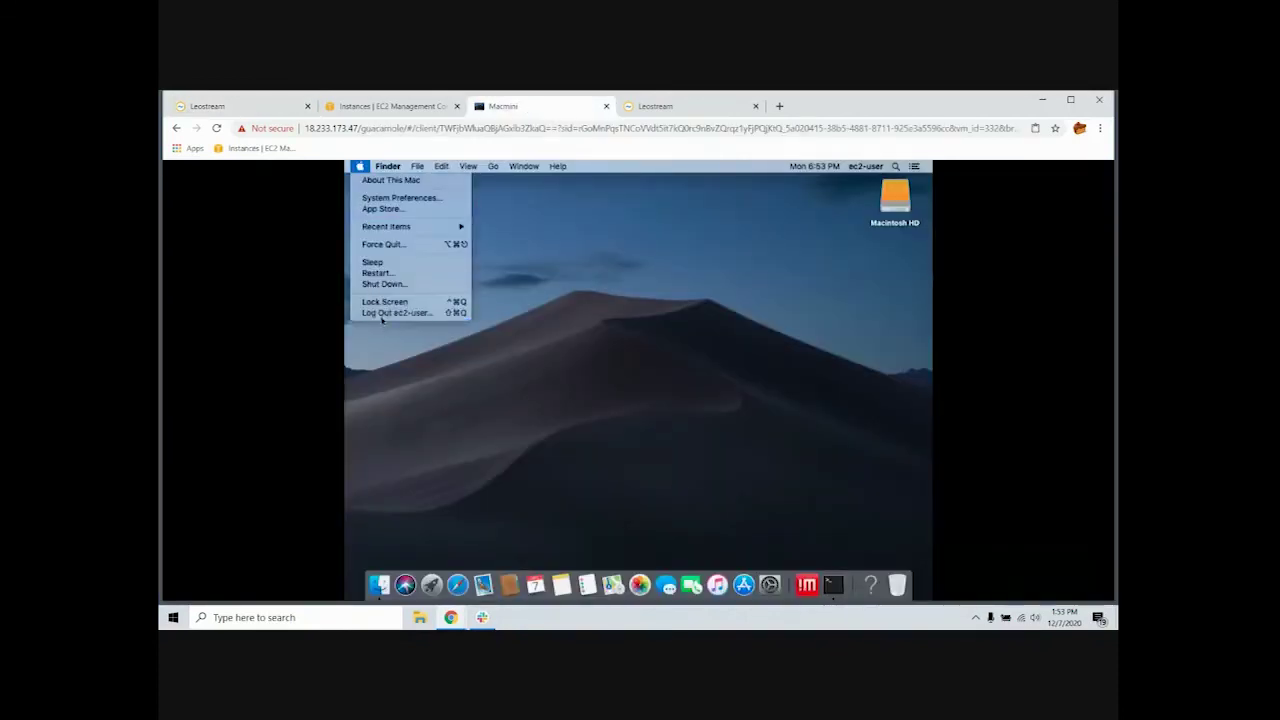
{"action": "left_click", "coordinate": [381, 314]}
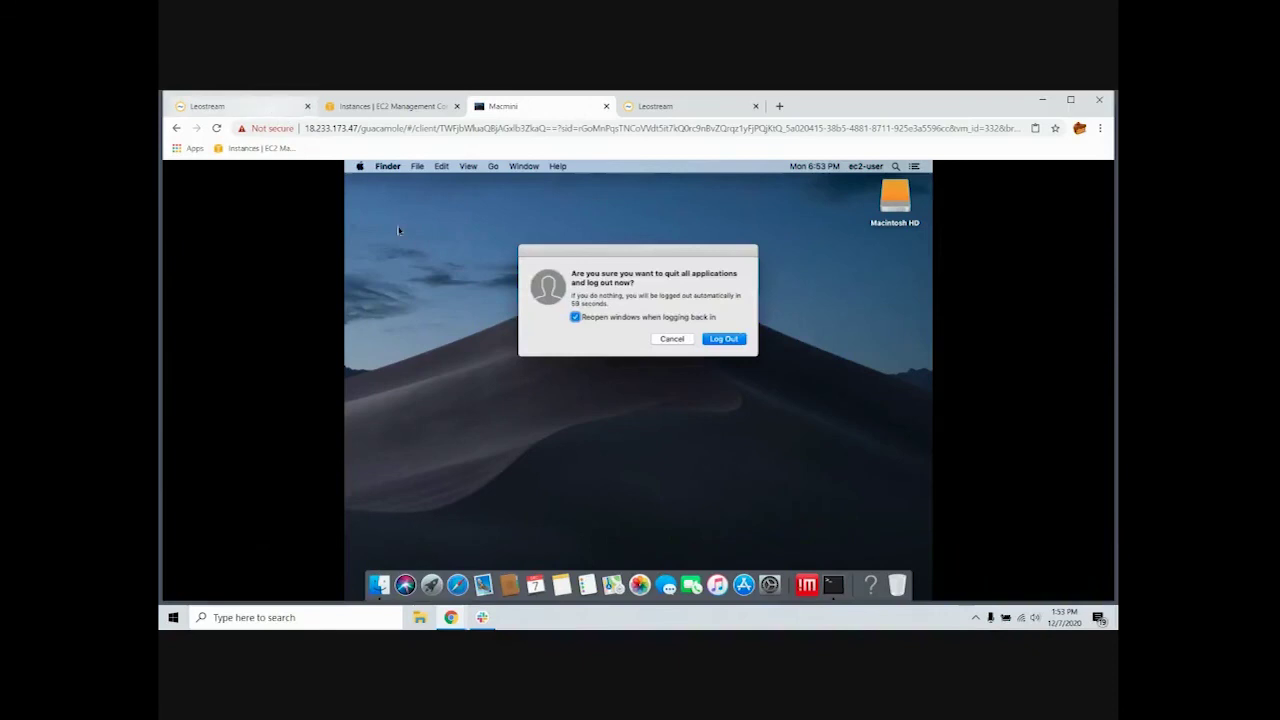
{"action": "left_click", "coordinate": [723, 341]}
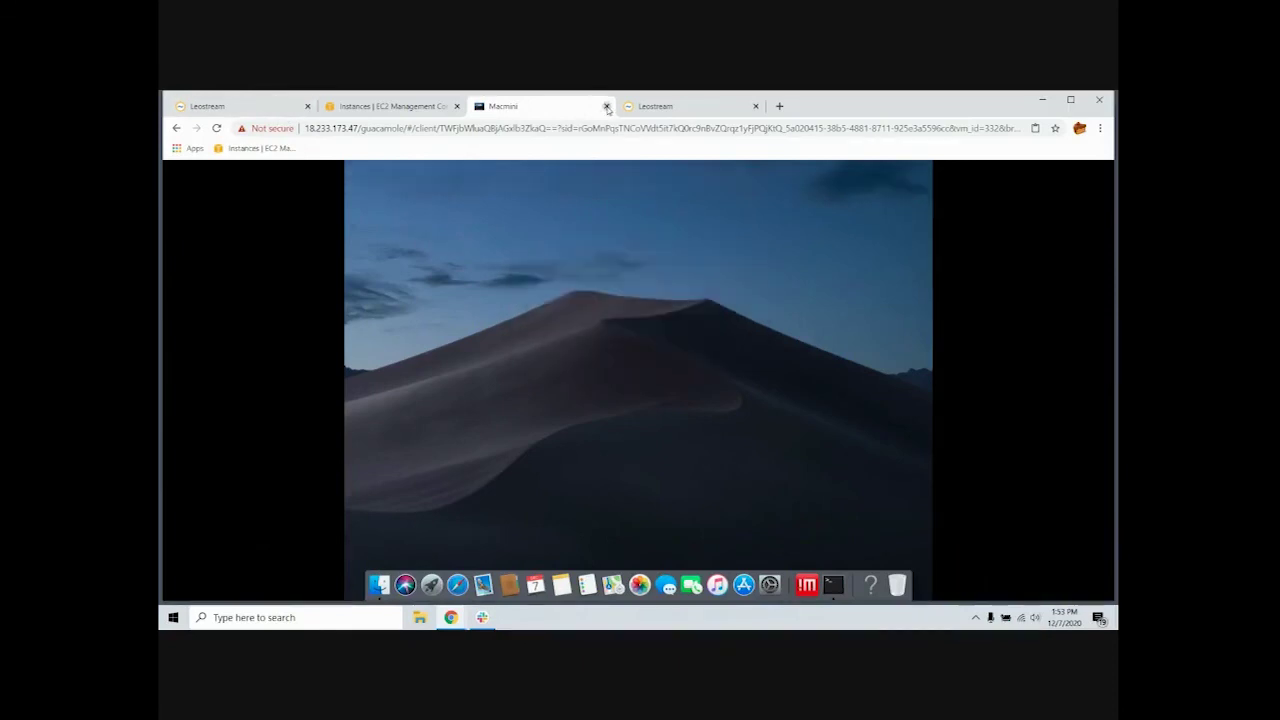
{"action": "left_click", "coordinate": [606, 106]}
Step: Refresh the Connection Broker's system log and examine the entries for the ec2-user logout and desktop release
{"action": "left_click", "coordinate": [254, 110]}
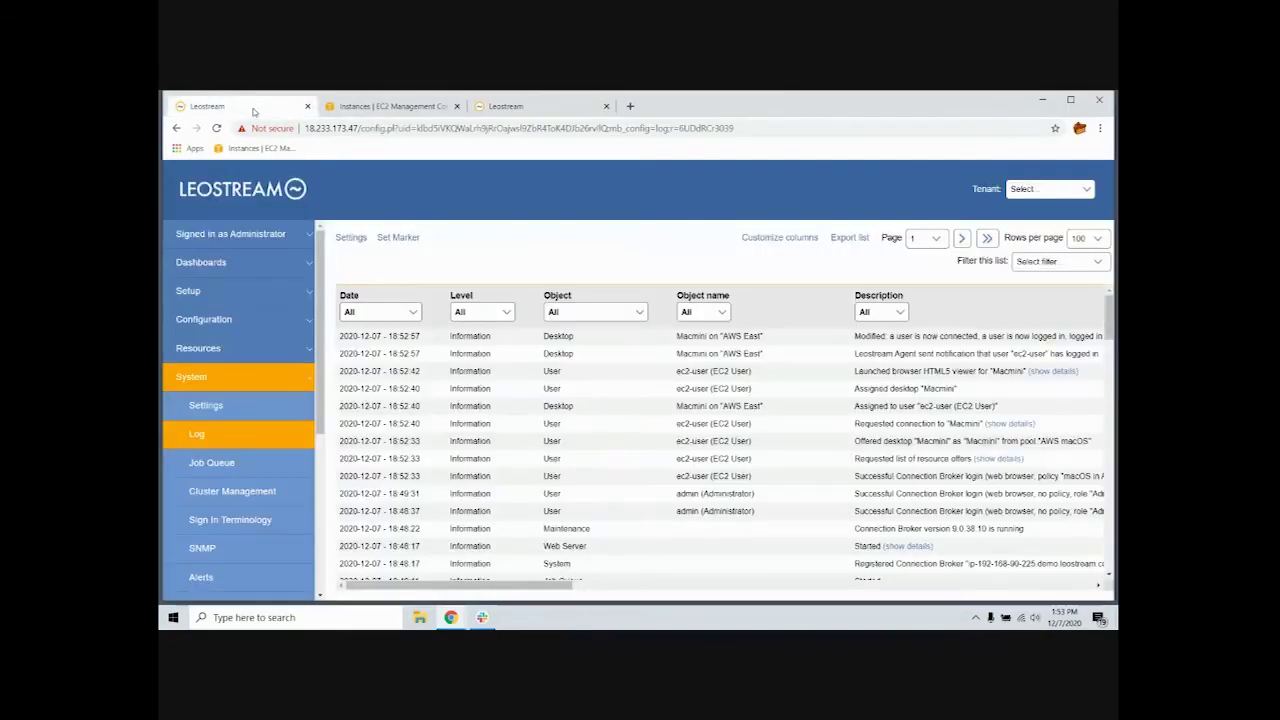
{"action": "left_click", "coordinate": [214, 437]}
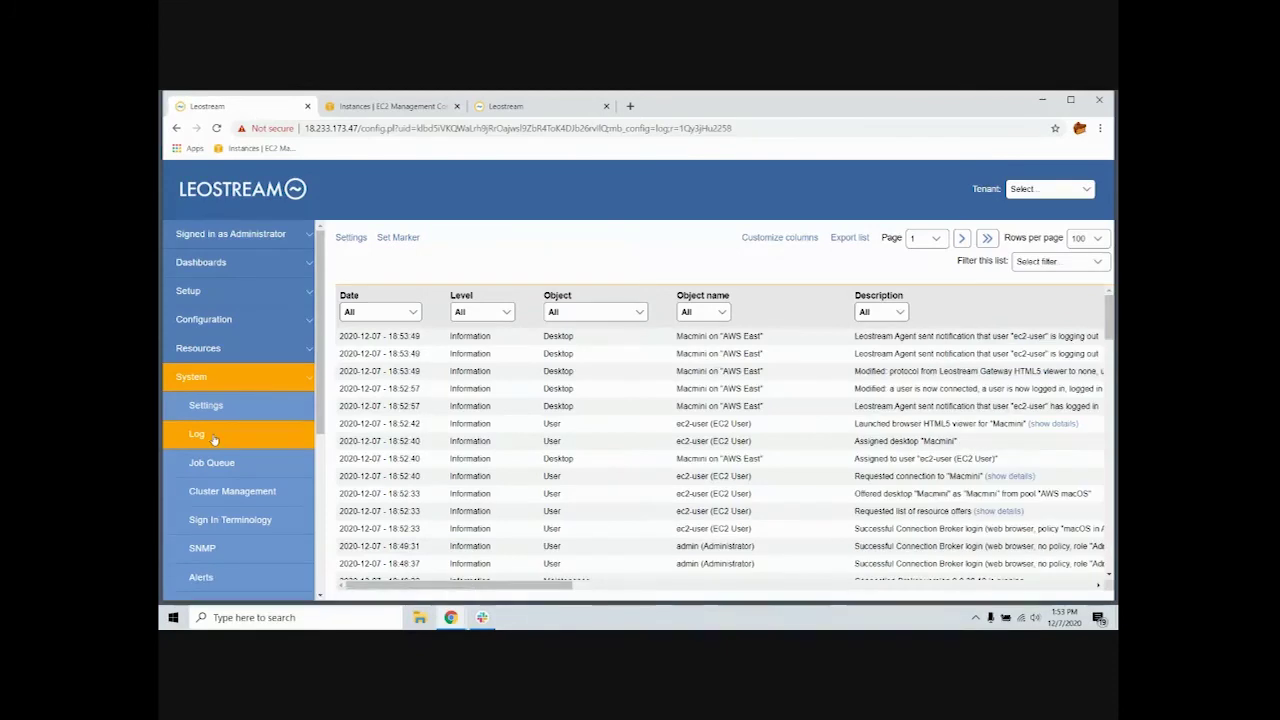
{"action": "left_click", "coordinate": [214, 437]}
{"action": "left_click", "coordinate": [214, 437]}
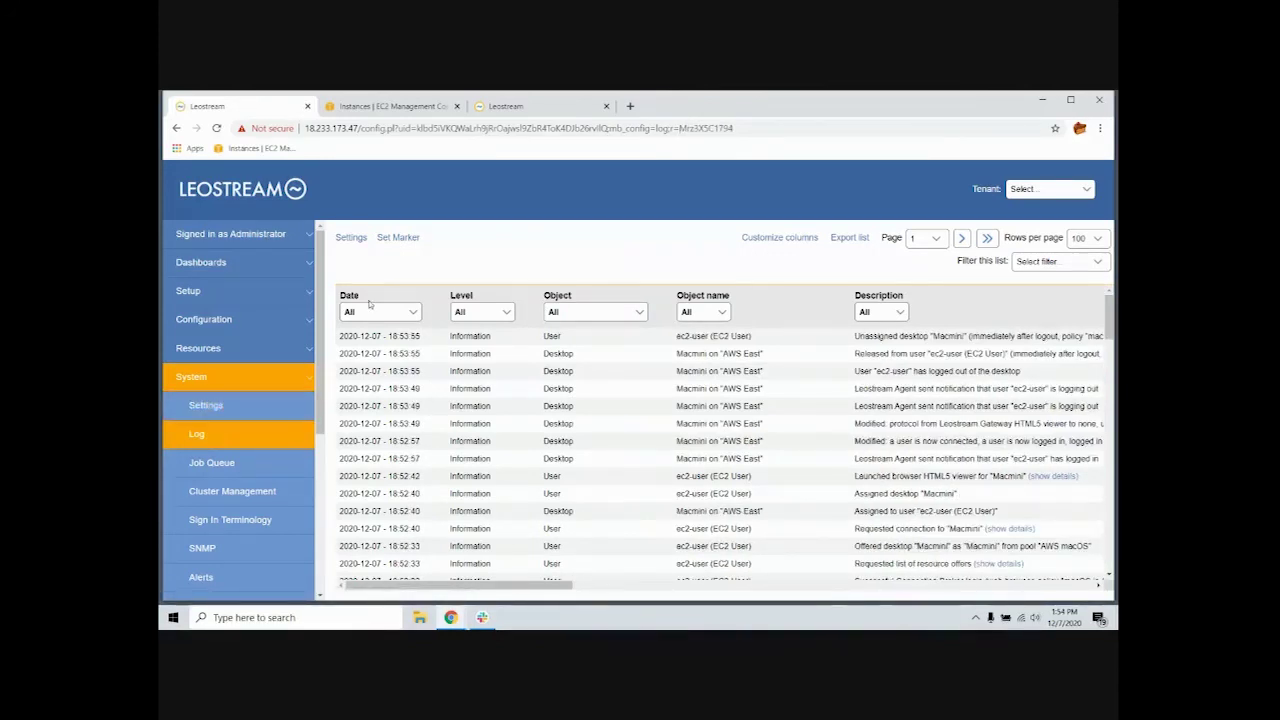
Step: Sign in to the Leostream user portal with the prefilled user credentials and connect to the Macmini desktop
{"action": "left_click", "coordinate": [522, 106]}
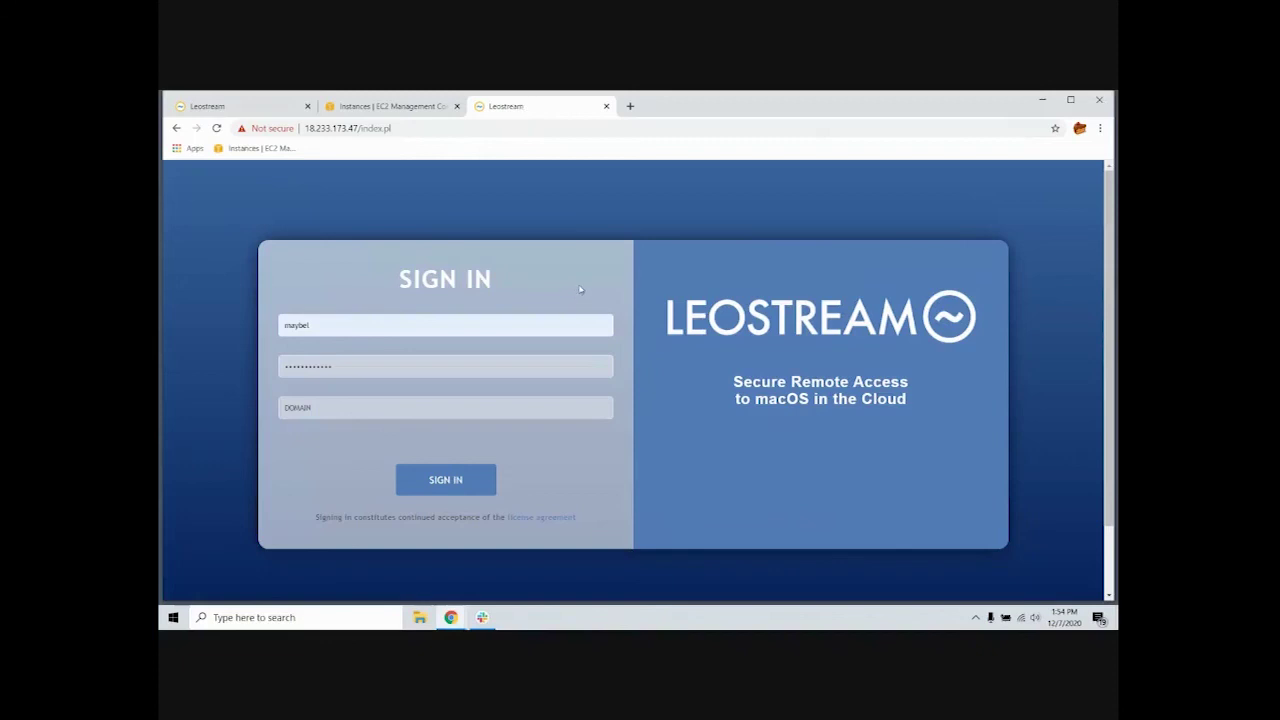
{"action": "left_click", "coordinate": [457, 482]}
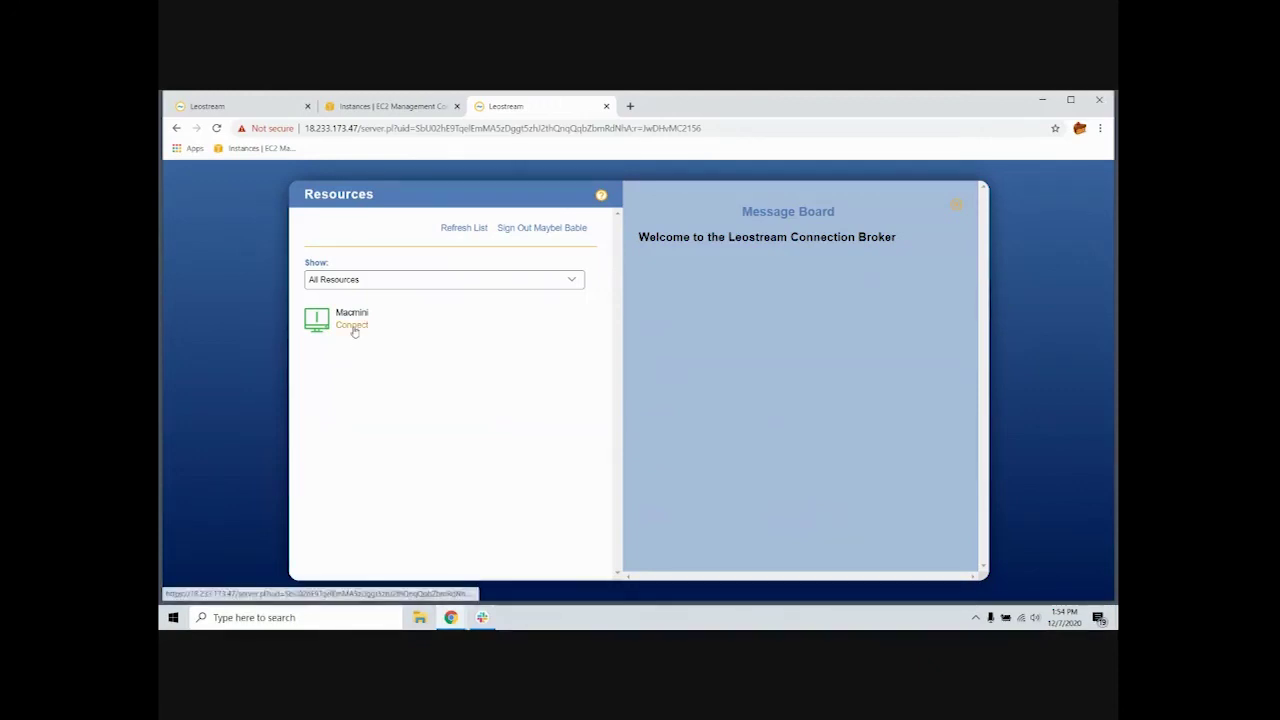
{"action": "left_click", "coordinate": [353, 326]}
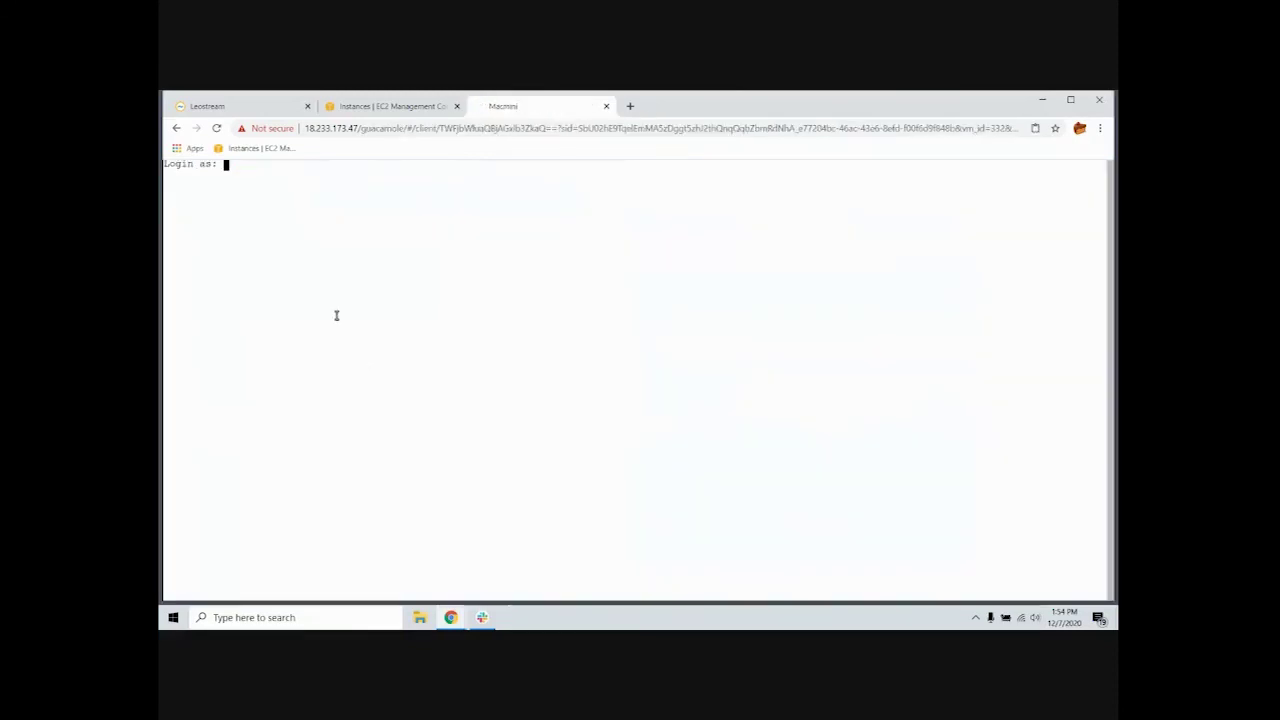
Step: Log in to the Macmini terminal session with the user's login name and account password, and enter two blank lines at the shell prompt
{"action": "type", "text": "ec2-user"}
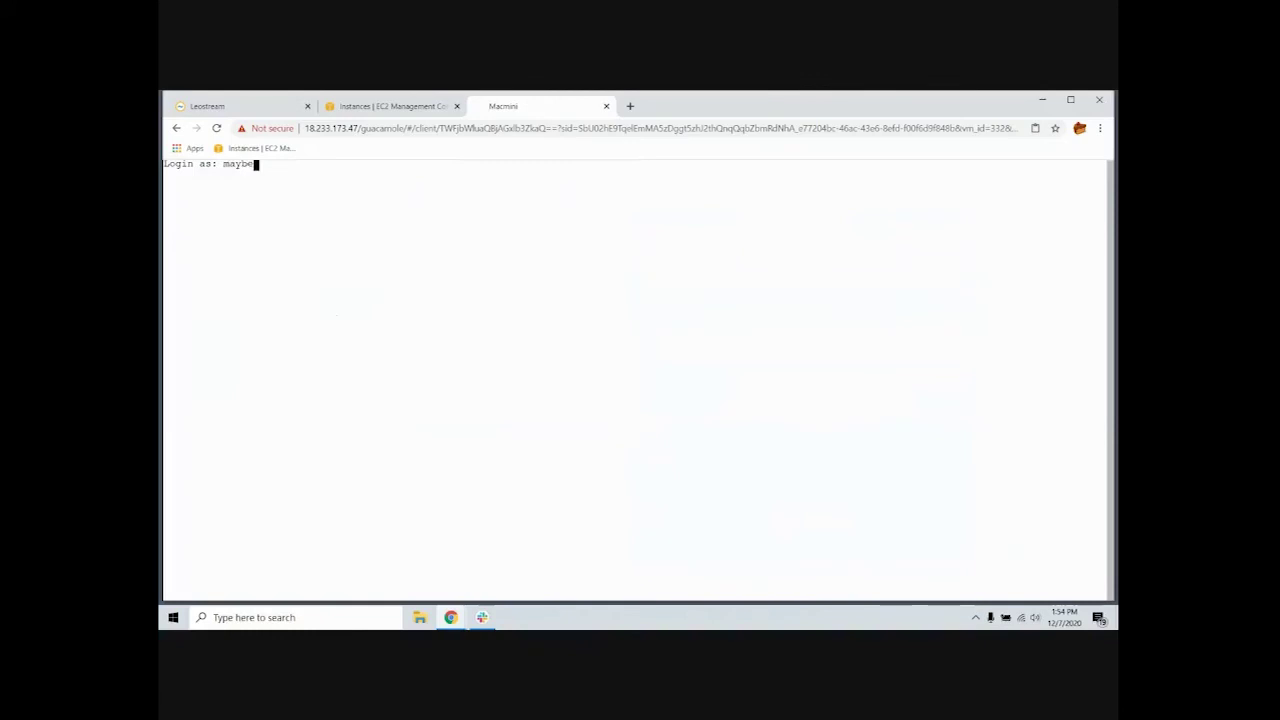
{"action": "key", "text": "Return"}
{"action": "type", "text": "************"}
{"action": "key", "text": "Return"}
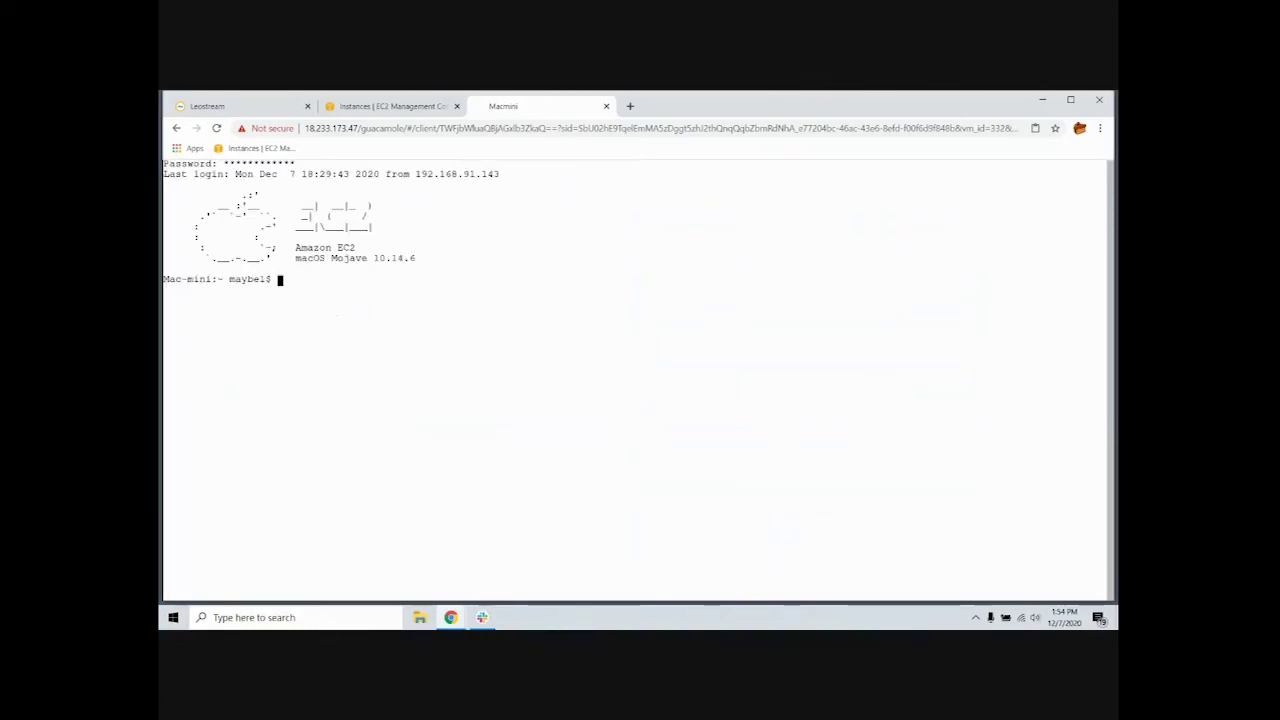
{"action": "key", "text": "Return"}
{"action": "key", "text": "Return"}
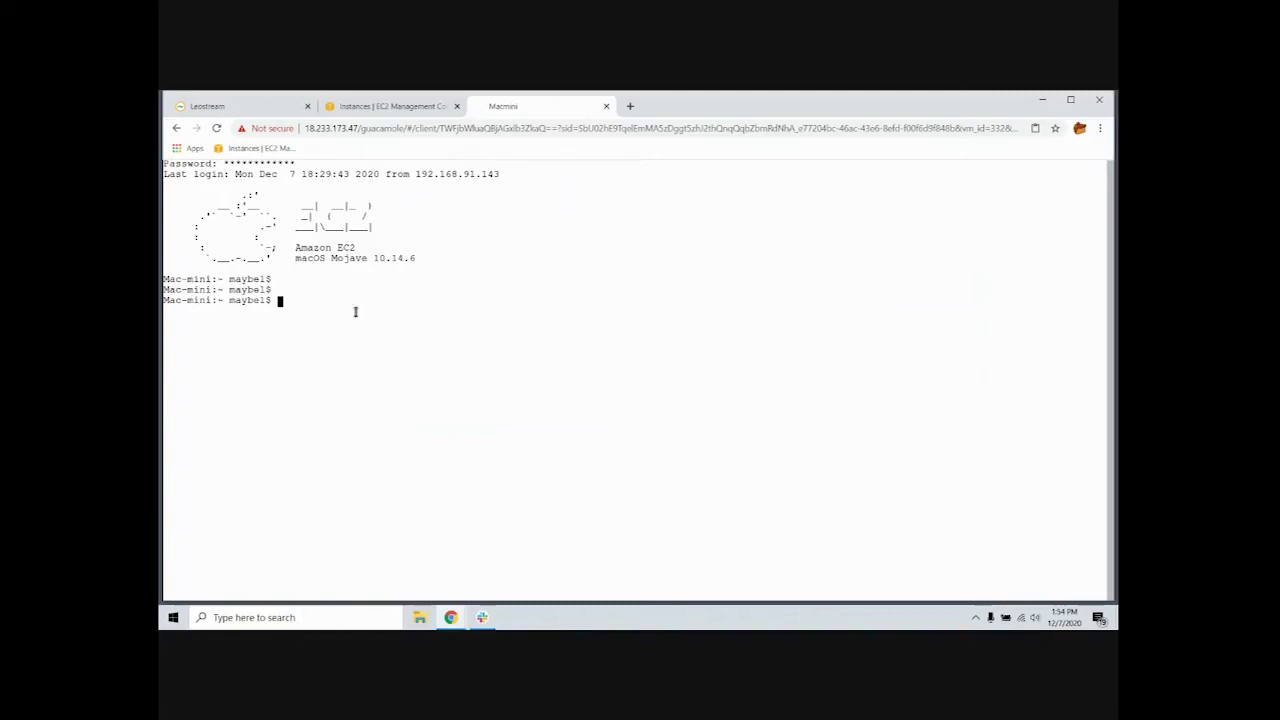
Step: Return to the Connection Broker's system log to check the activity for the Macmini terminal session
{"action": "left_click", "coordinate": [262, 107]}
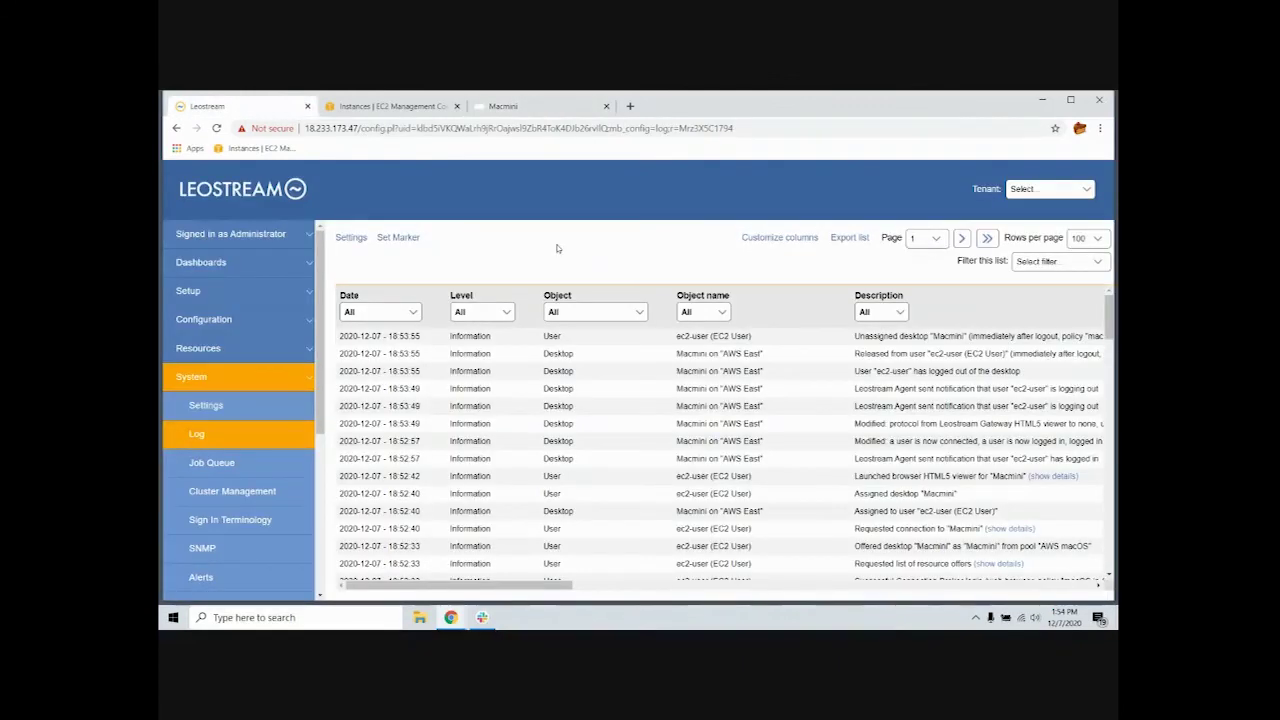